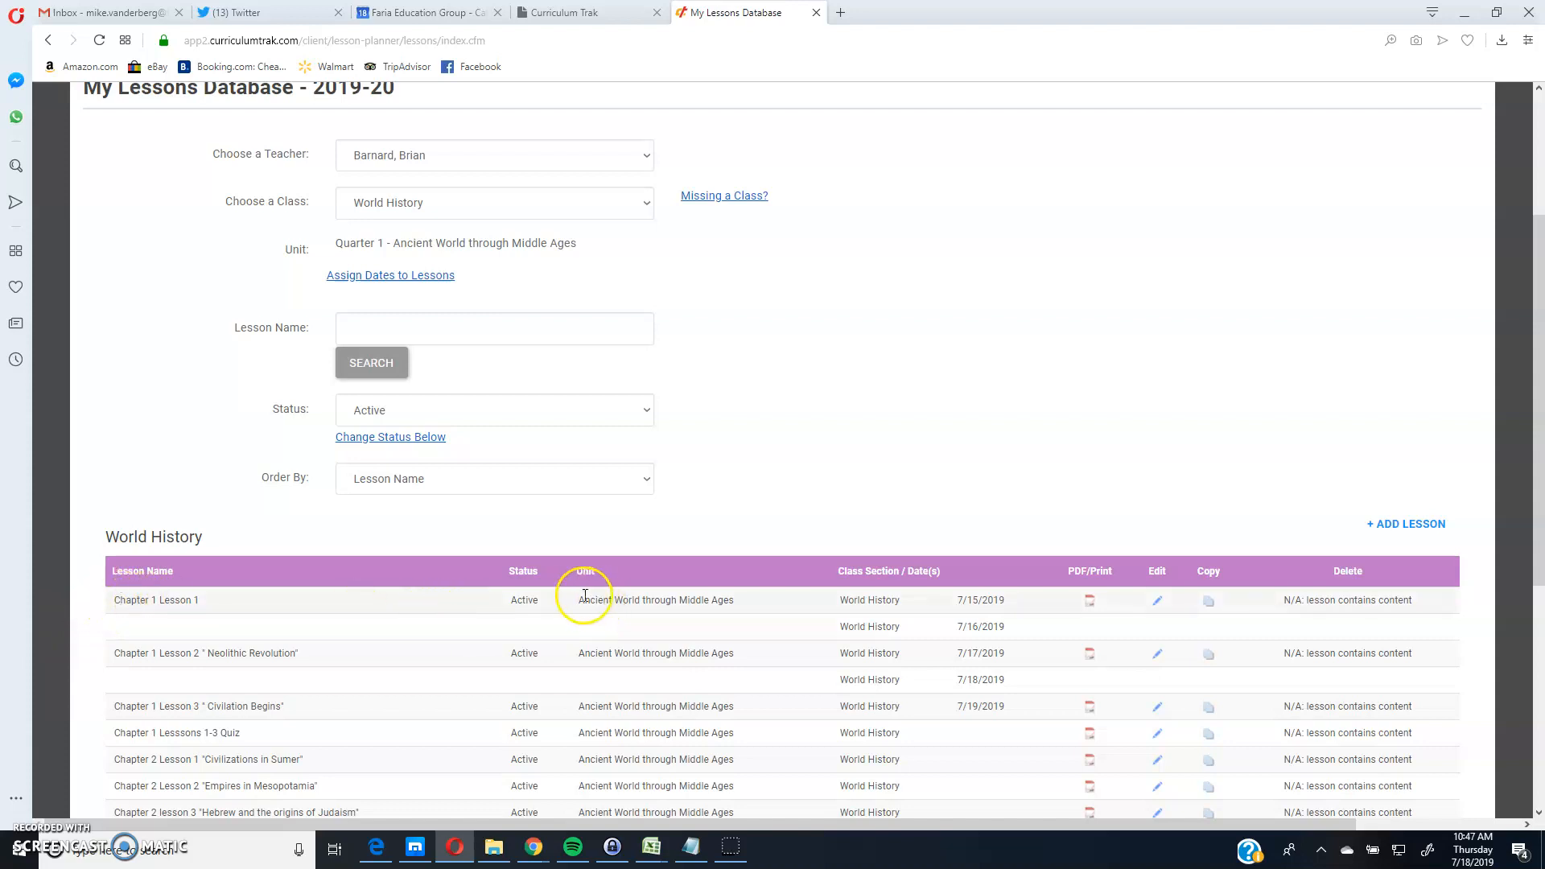
- Open the World History lesson "Chapter 1 Lesson 1" for editing from the lessons list
{"action": "left_click_drag", "start_coordinate": [578, 599], "coordinate": [733, 600]}
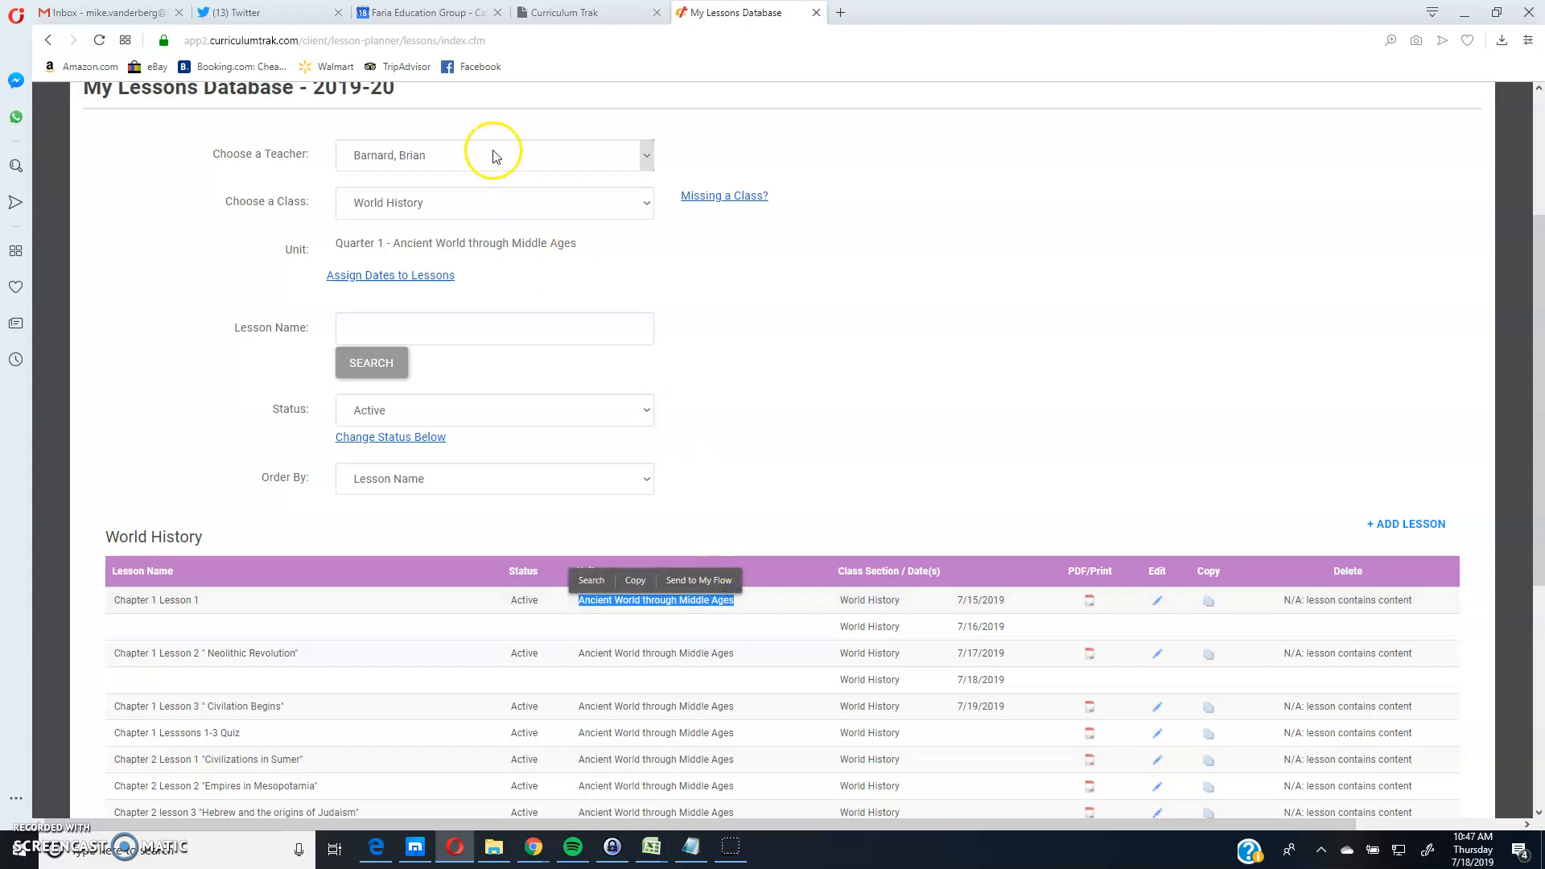
{"action": "left_click", "coordinate": [949, 406]}
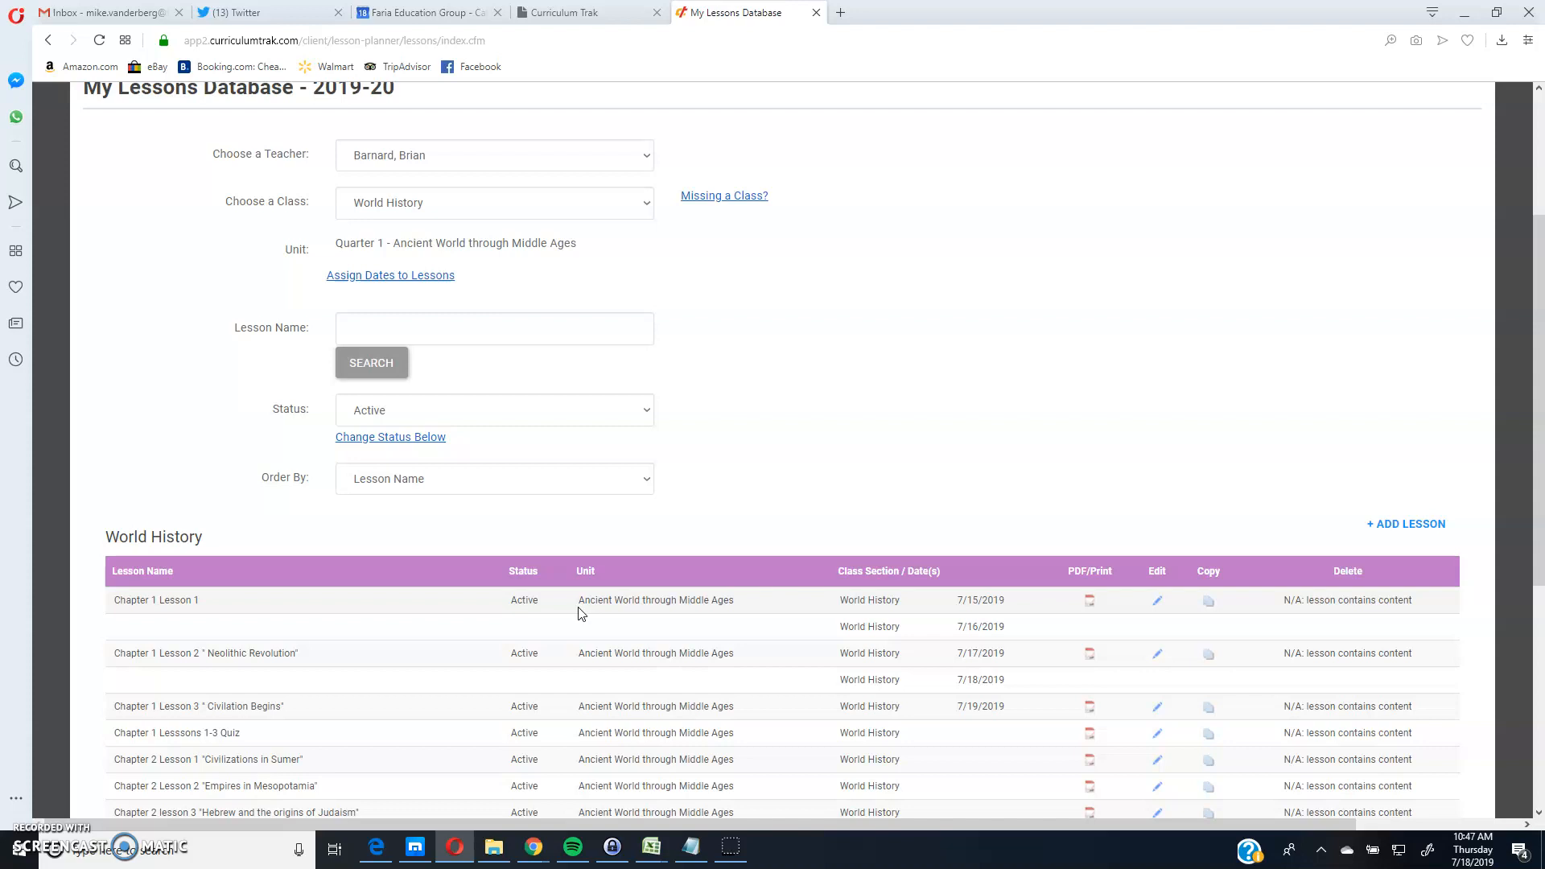
{"action": "left_click_drag", "start_coordinate": [114, 600], "coordinate": [239, 602]}
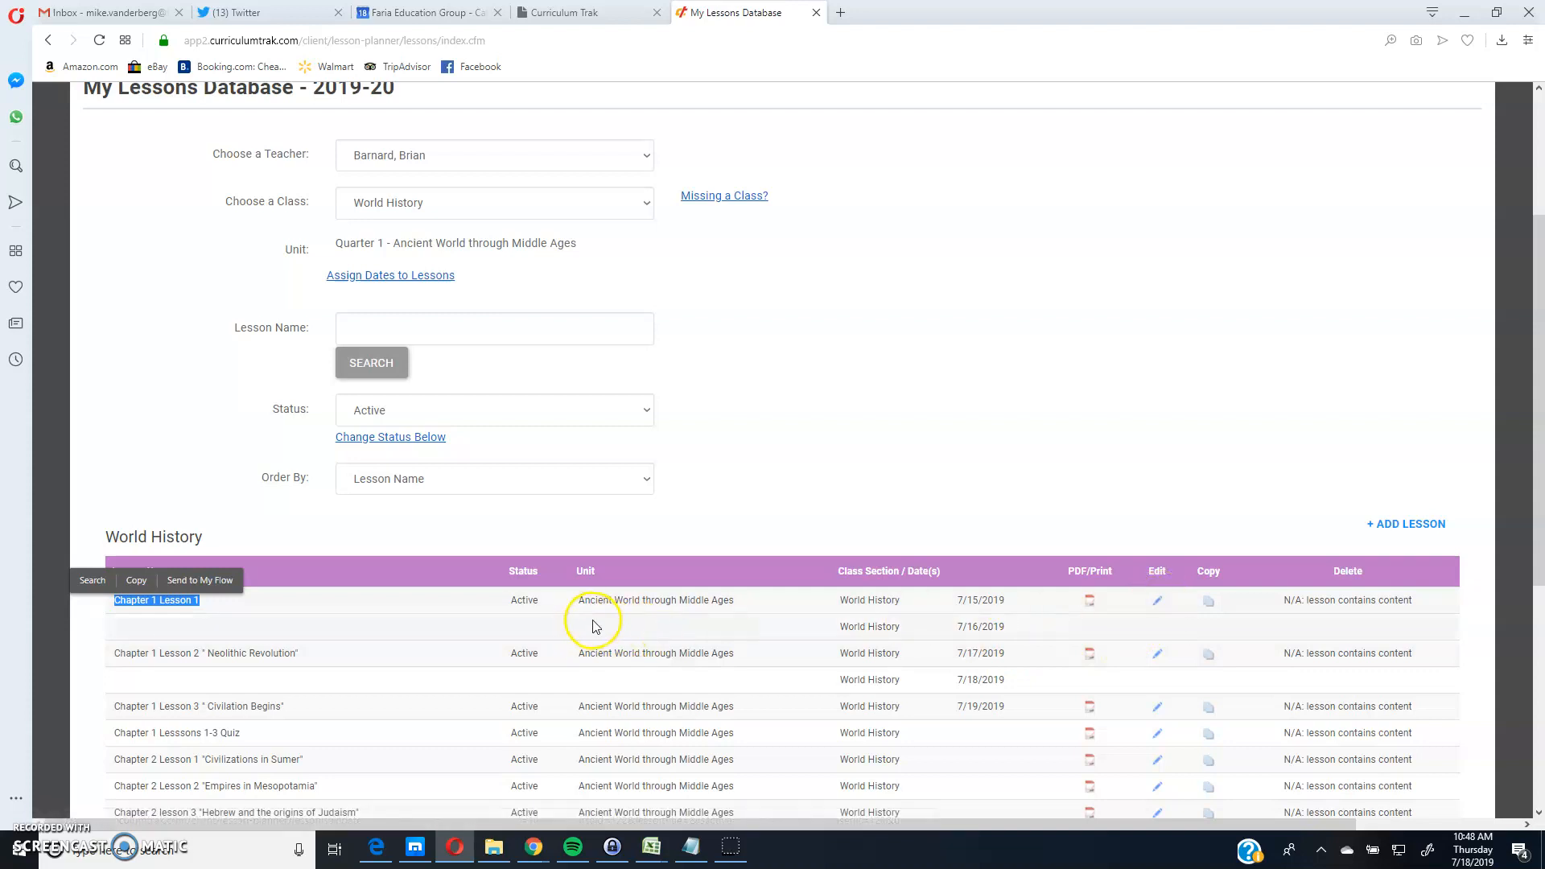
{"action": "left_click_drag", "start_coordinate": [583, 601], "coordinate": [688, 604]}
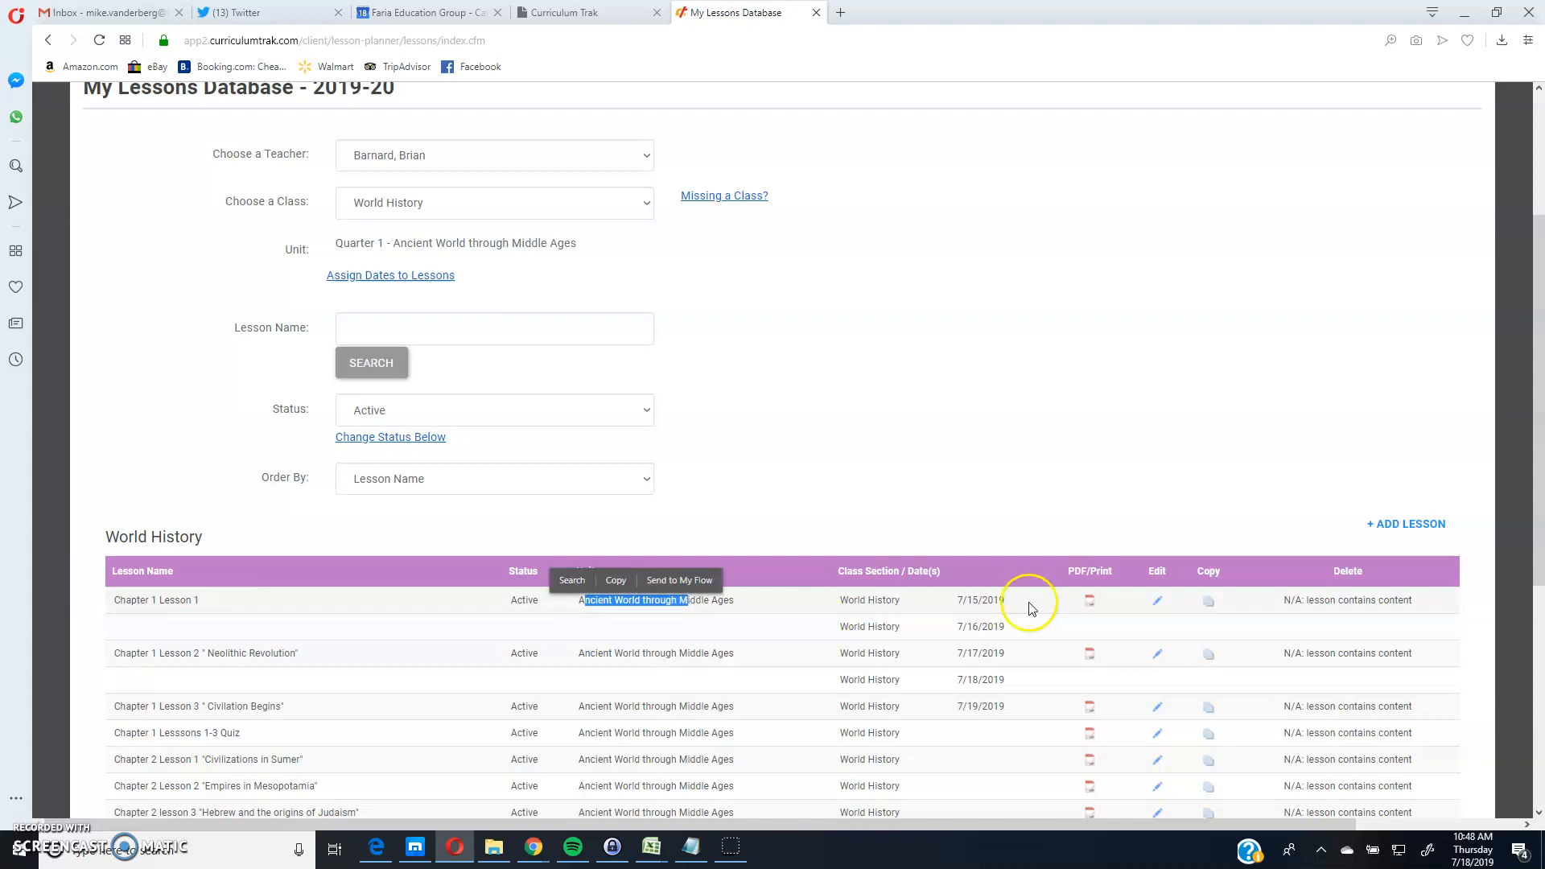
{"action": "left_click", "coordinate": [1158, 605]}
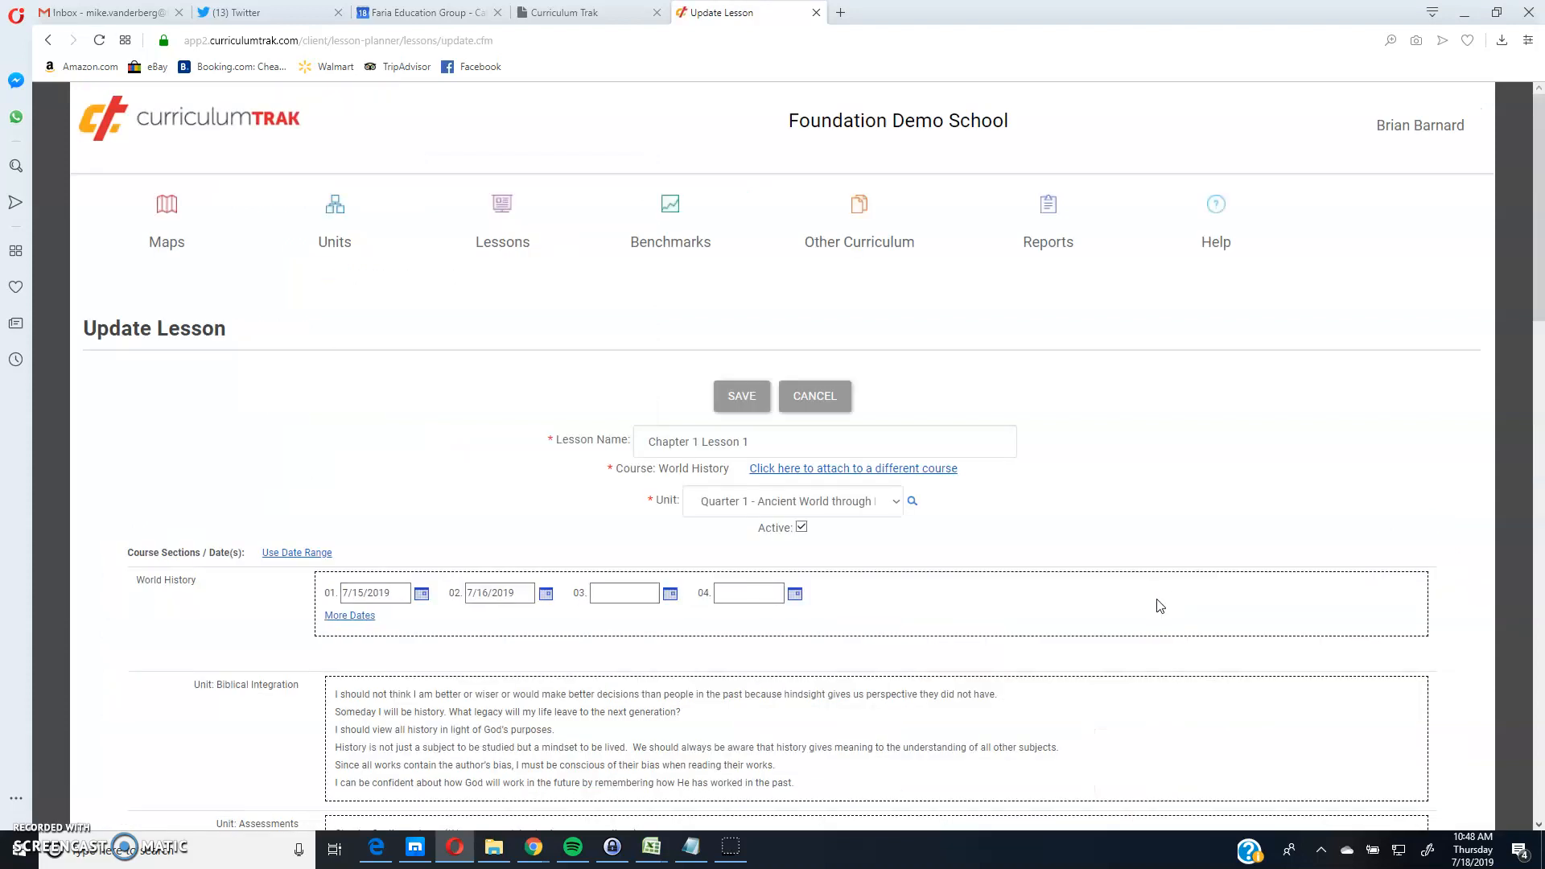
- Examine the lesson's available unit choices, its unit-level content, and its unit benchmarks and attachments
{"action": "scroll", "coordinate": [1158, 604], "scroll_direction": "down", "scroll_amount": 1}
{"action": "scroll", "coordinate": [1158, 605], "scroll_direction": "down", "scroll_amount": 1}
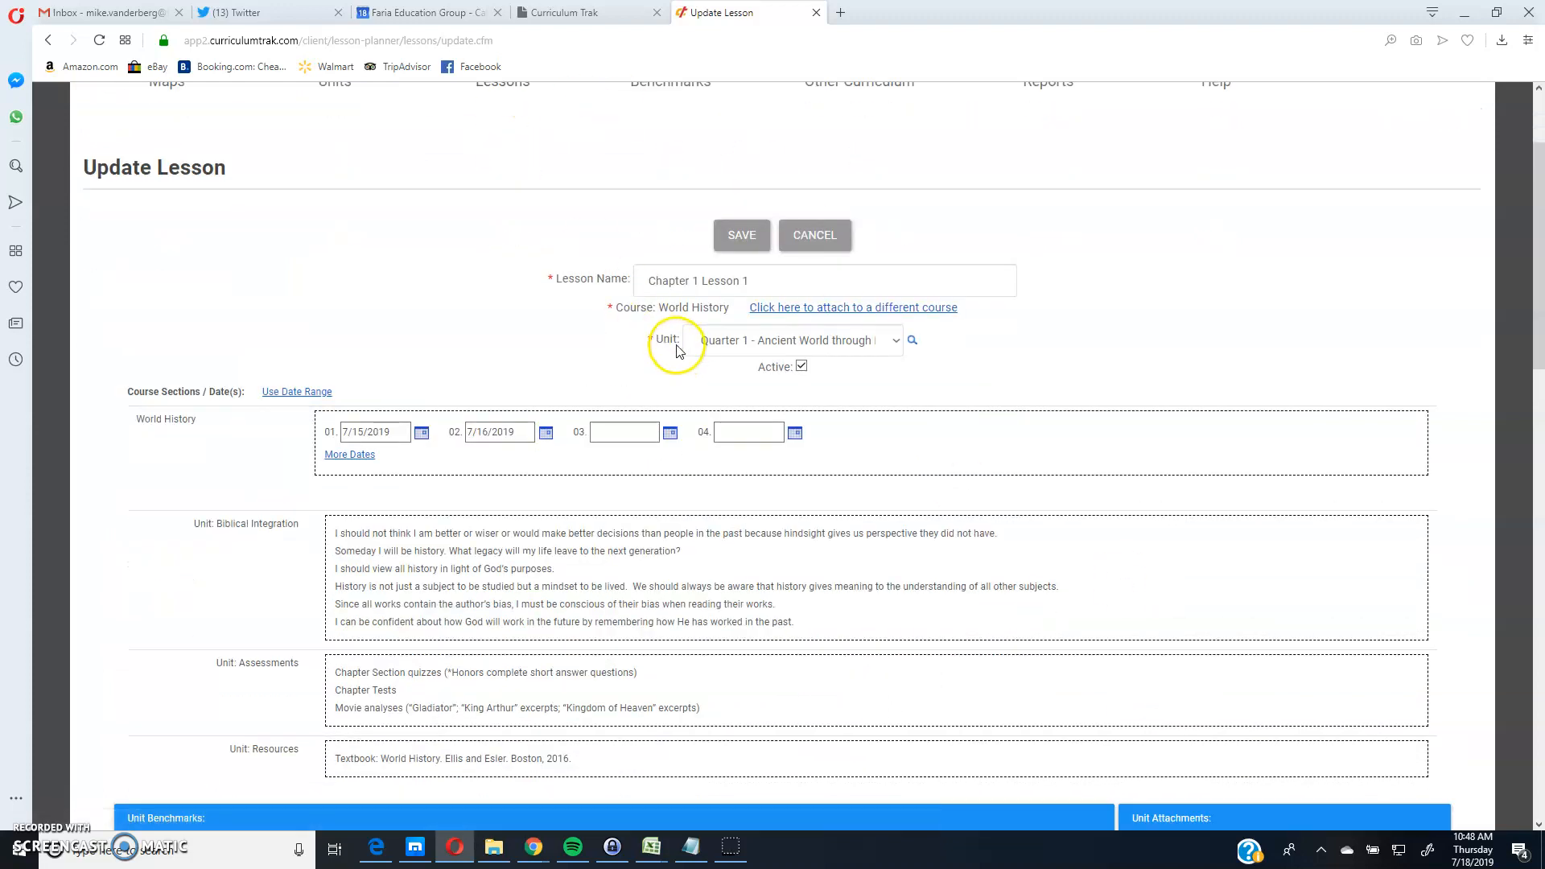
{"action": "left_click", "coordinate": [893, 346]}
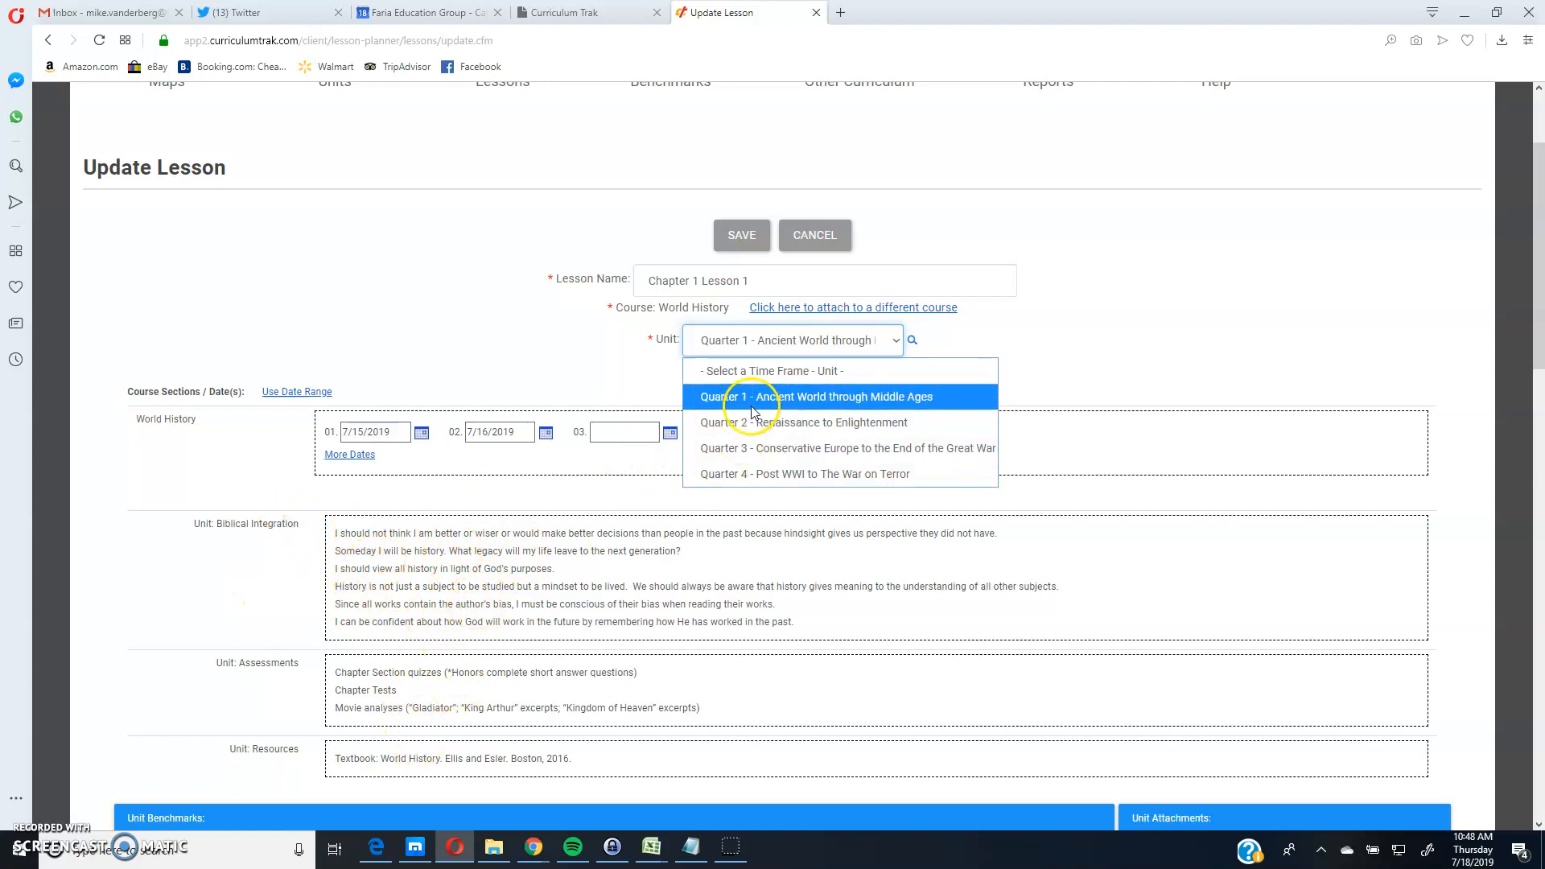
{"action": "left_click", "coordinate": [1172, 327]}
{"action": "scroll", "coordinate": [1070, 354], "scroll_direction": "down", "scroll_amount": 4}
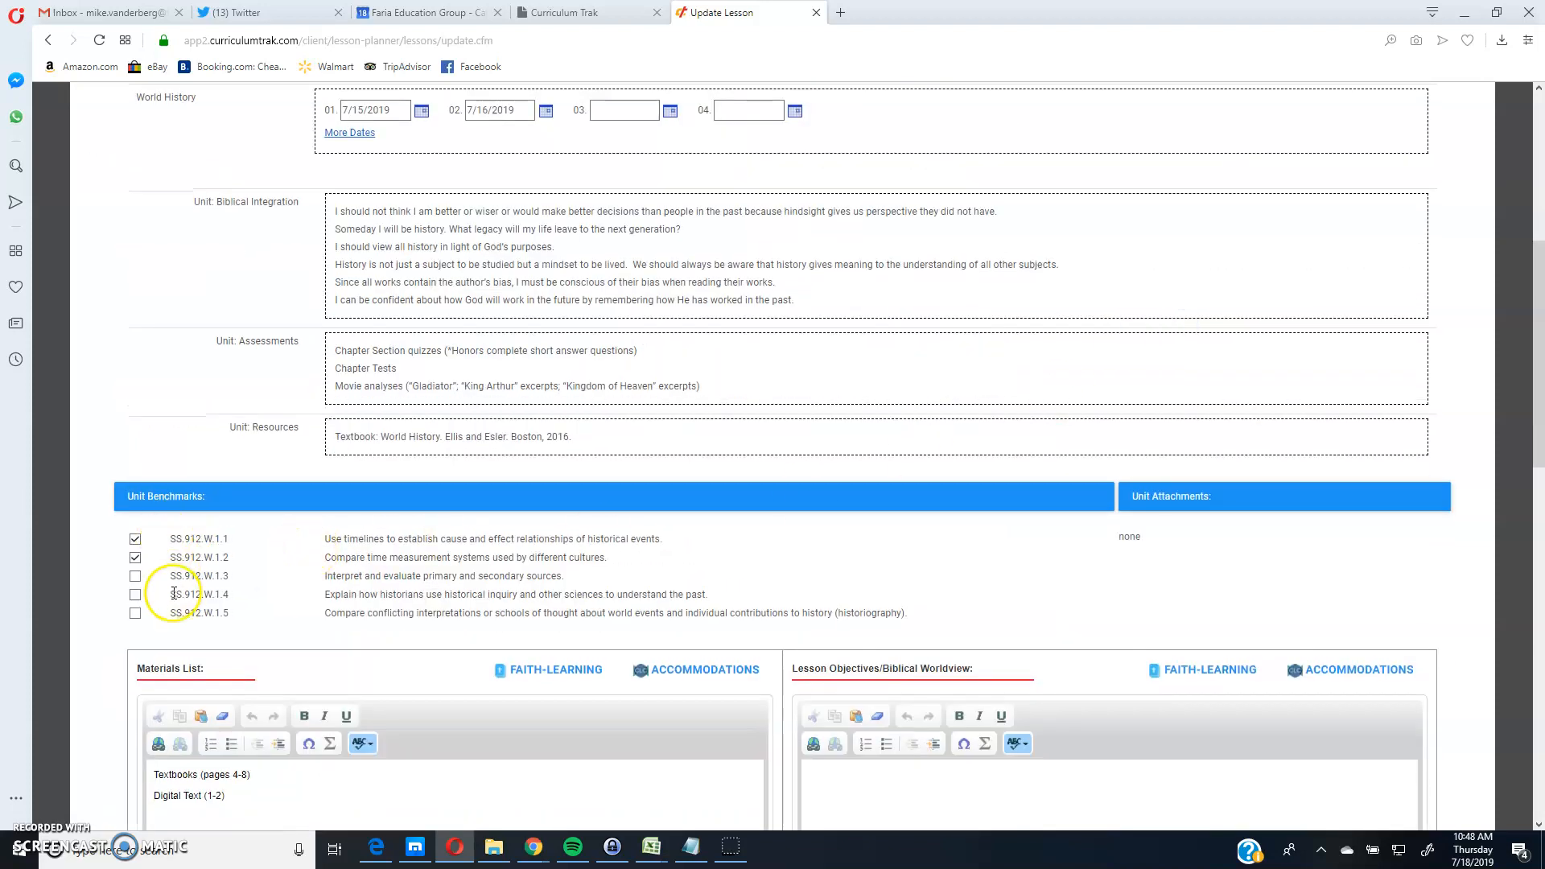
{"action": "scroll", "coordinate": [733, 546], "scroll_direction": "down", "scroll_amount": 3}
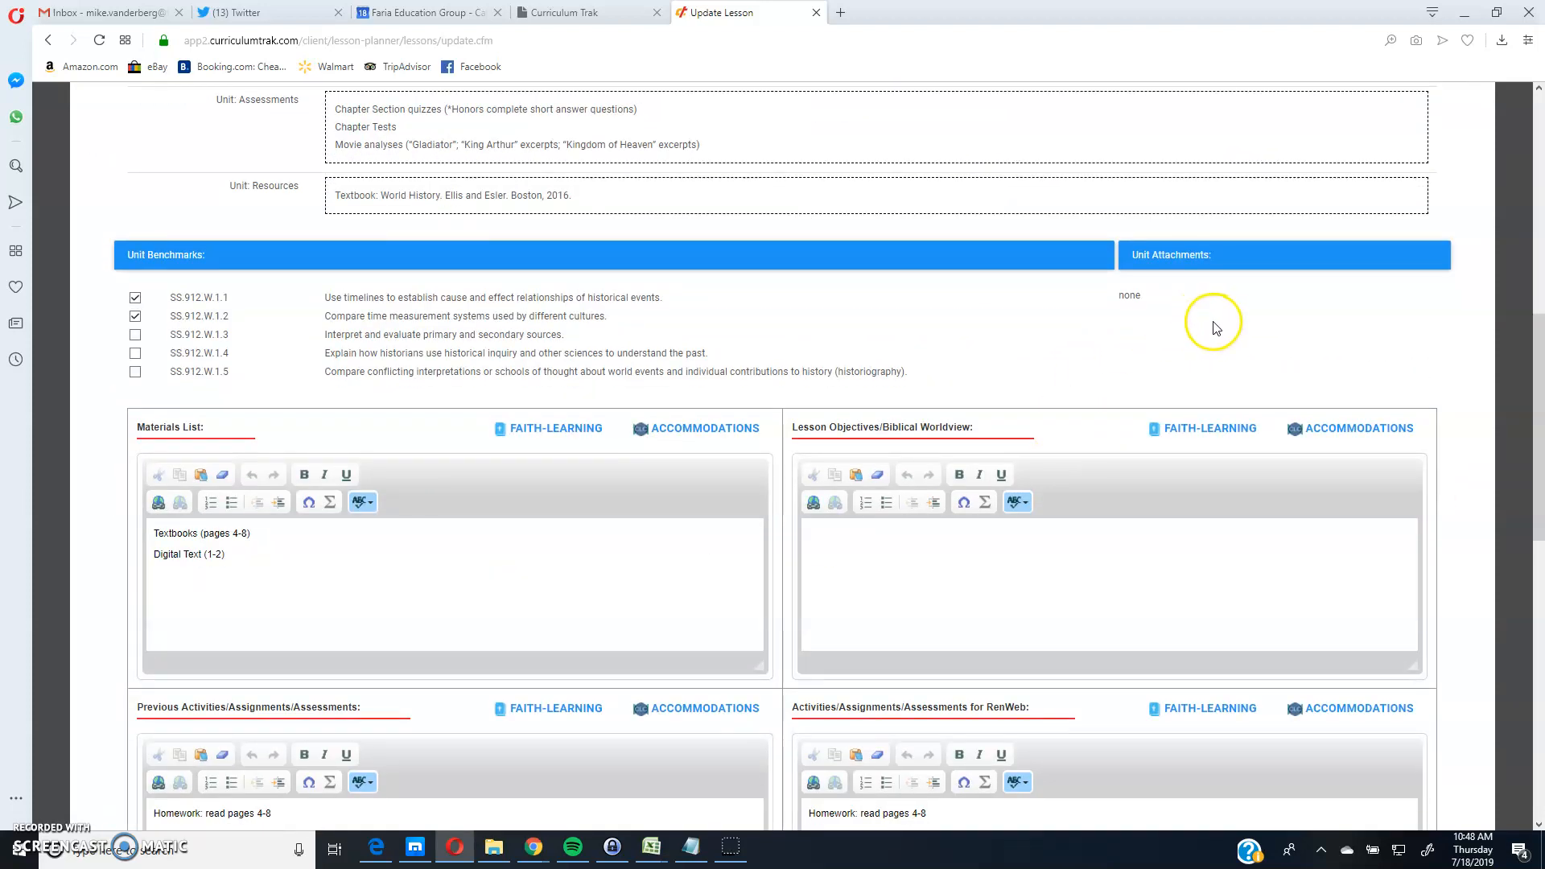
{"action": "scroll", "coordinate": [1013, 338], "scroll_direction": "up", "scroll_amount": 5}
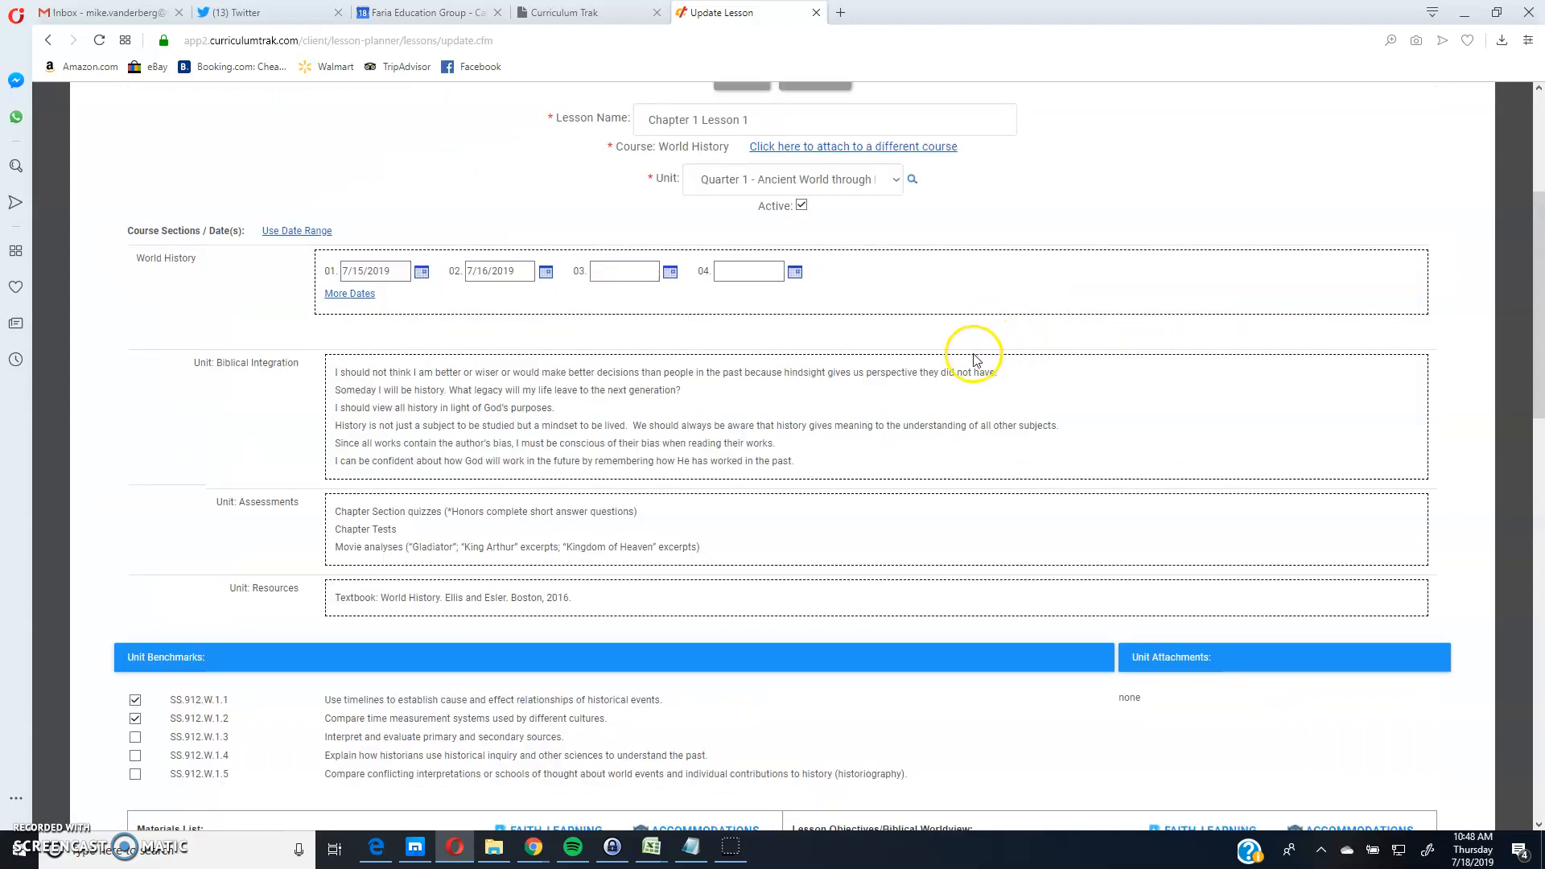
{"action": "scroll", "coordinate": [975, 359], "scroll_direction": "up", "scroll_amount": 2}
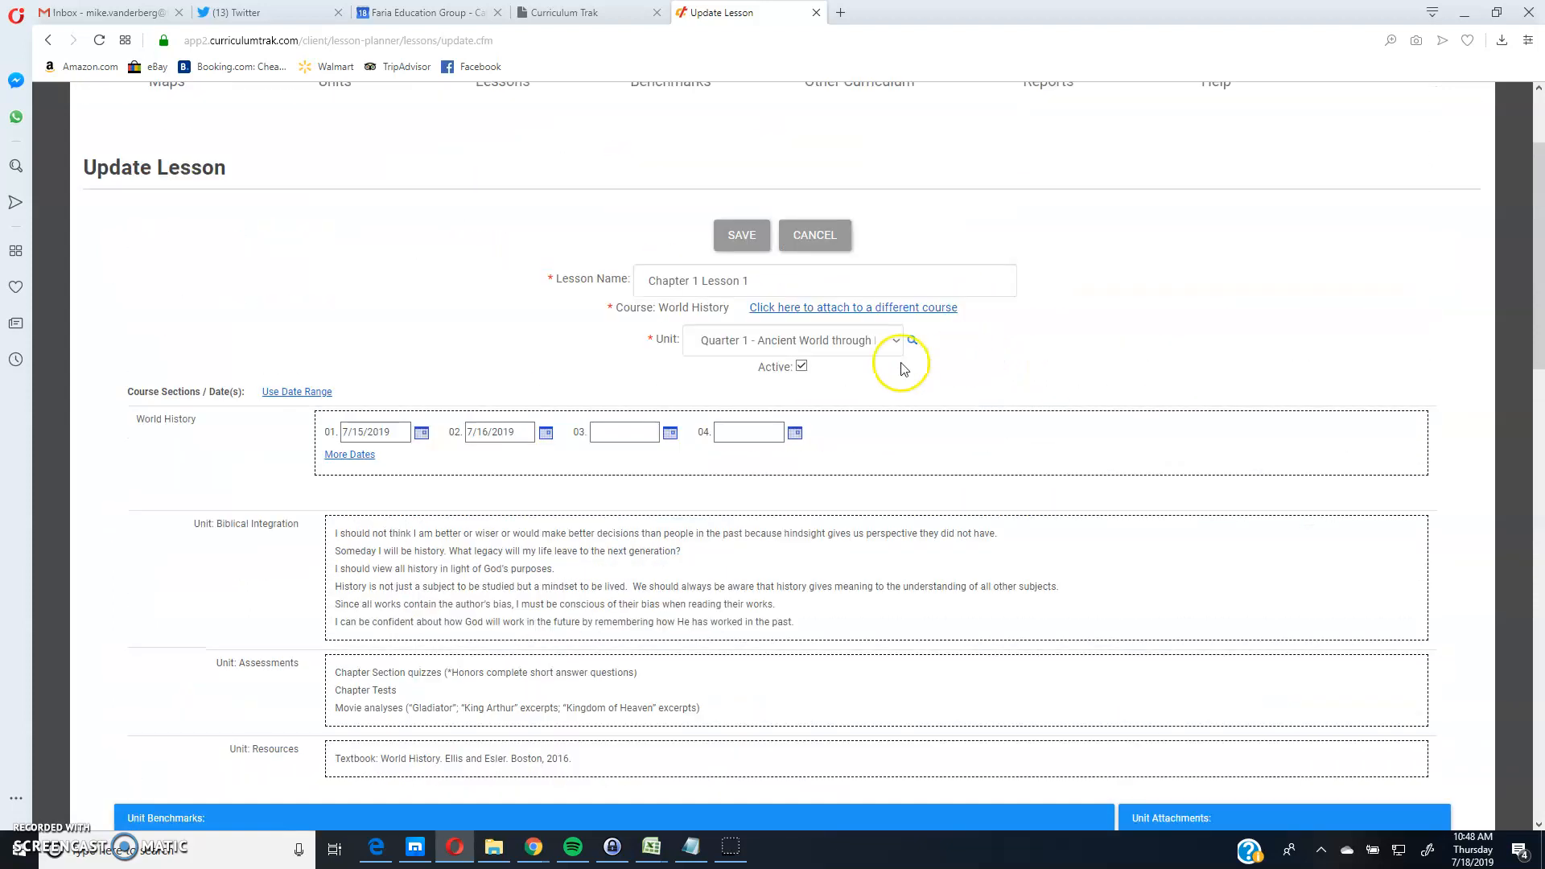
- Reassign the lesson to the unit "Quarter 2 - Renaissance to Enlightenment" and save it
{"action": "left_click", "coordinate": [831, 344]}
{"action": "left_click", "coordinate": [797, 419]}
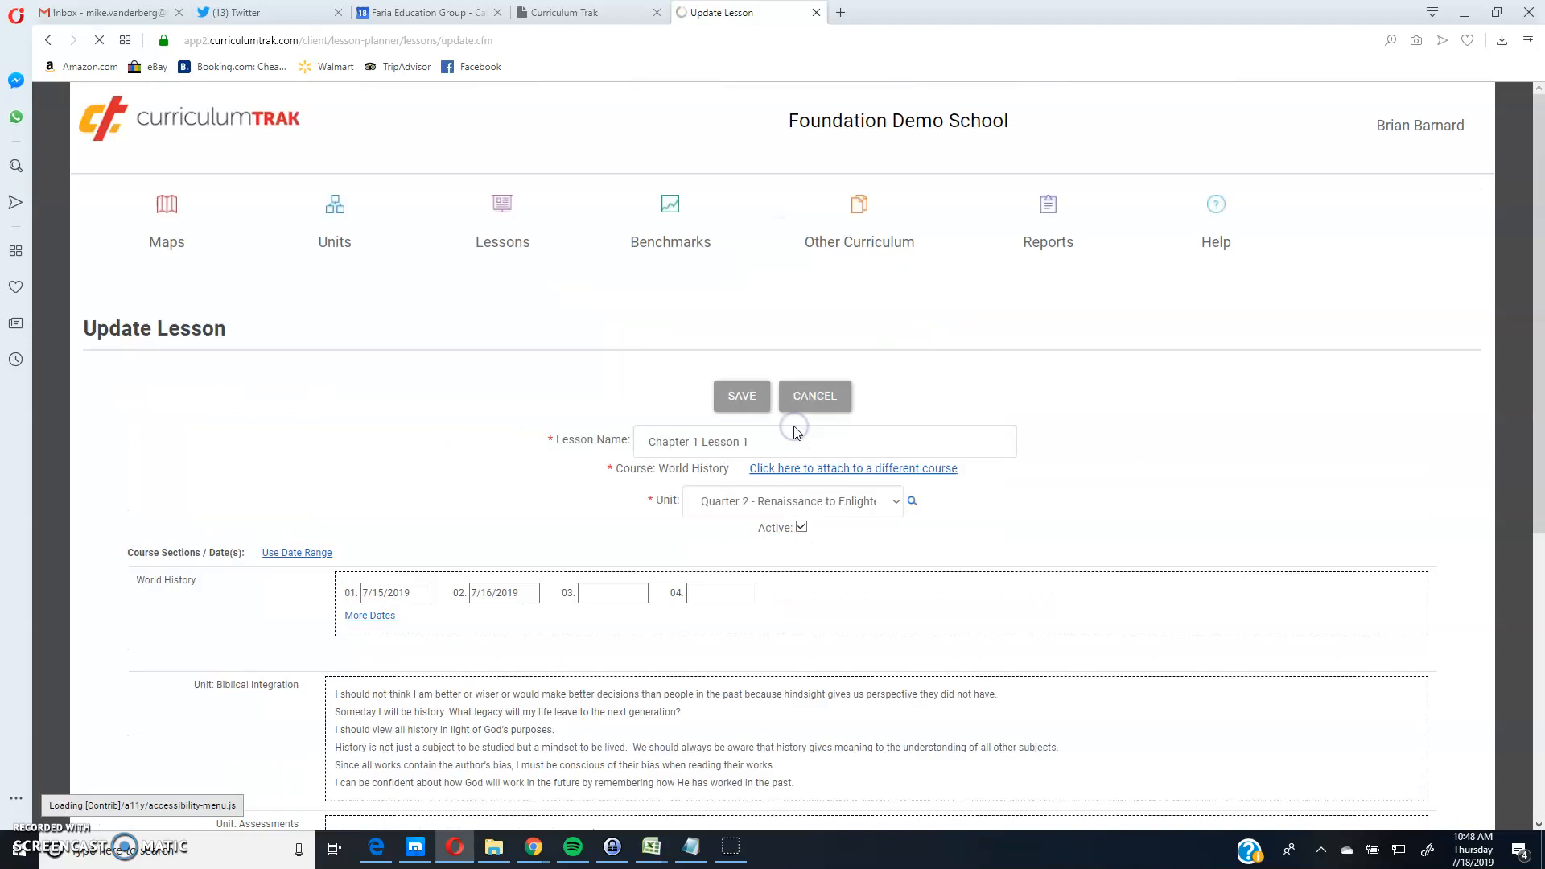
{"action": "scroll", "coordinate": [794, 431], "scroll_direction": "down", "scroll_amount": 4}
{"action": "left_click_drag", "start_coordinate": [375, 379], "coordinate": [650, 518]}
{"action": "scroll", "coordinate": [650, 518], "scroll_direction": "down", "scroll_amount": 3}
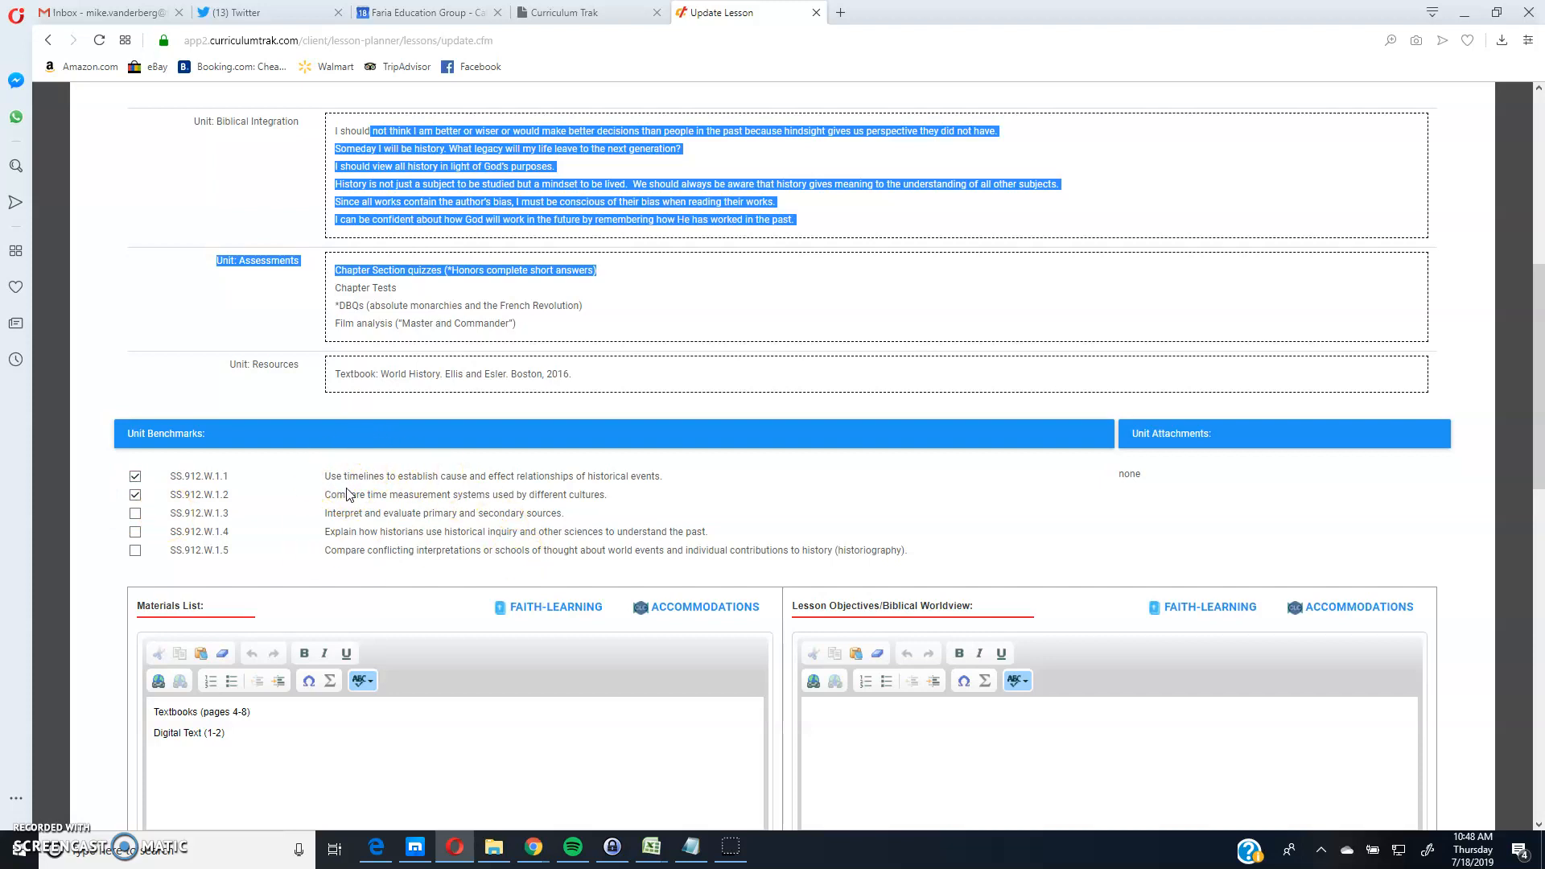
{"action": "scroll", "coordinate": [450, 515], "scroll_direction": "down", "scroll_amount": 5}
{"action": "scroll", "coordinate": [1004, 504], "scroll_direction": "down", "scroll_amount": 7}
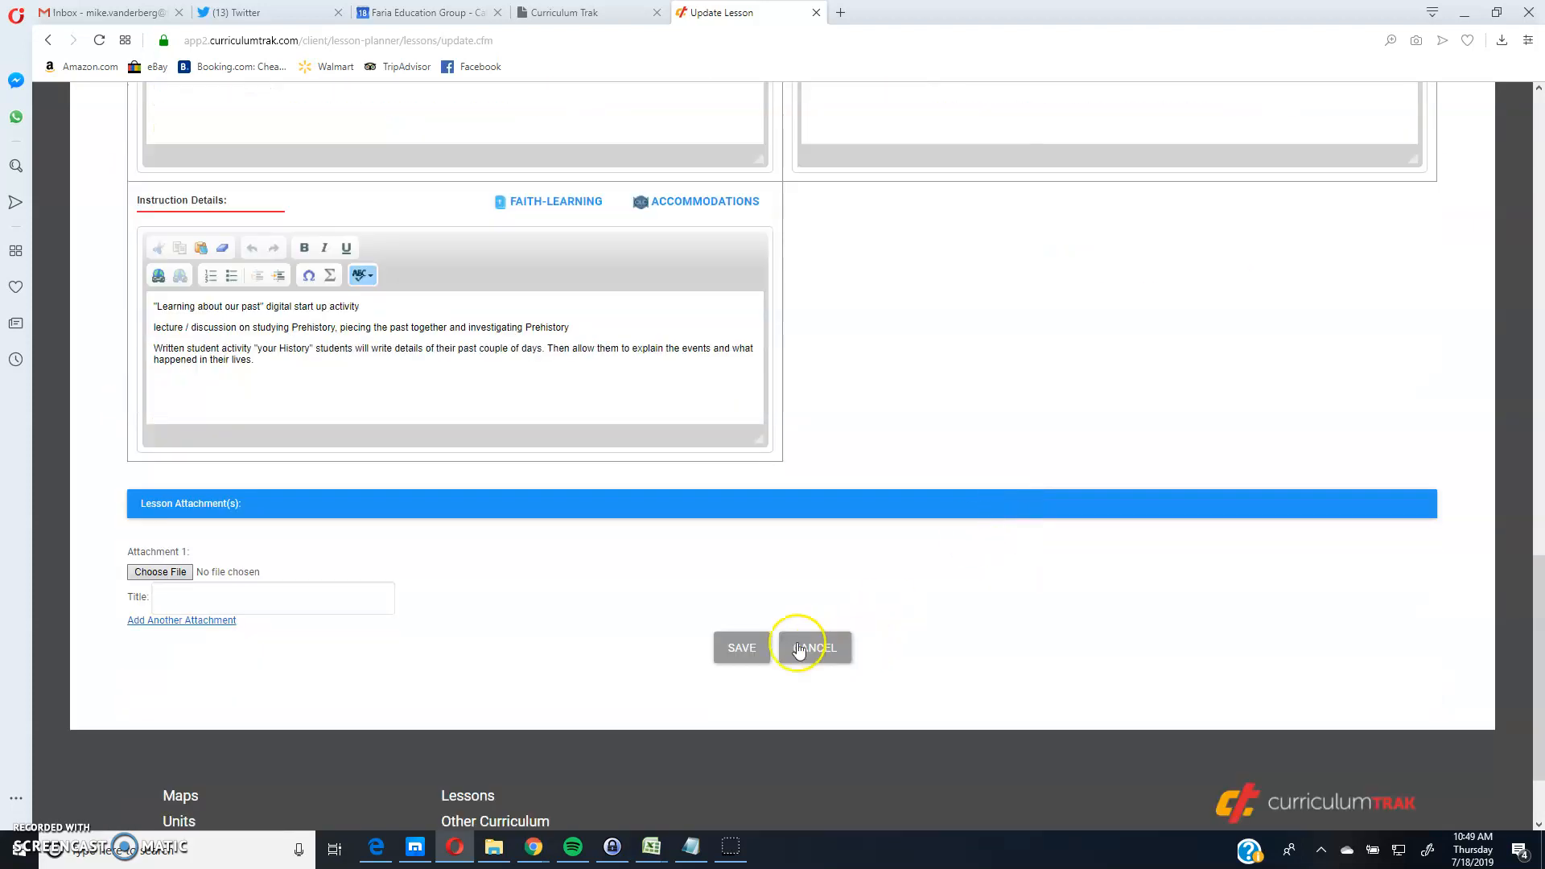
{"action": "left_click", "coordinate": [739, 645]}
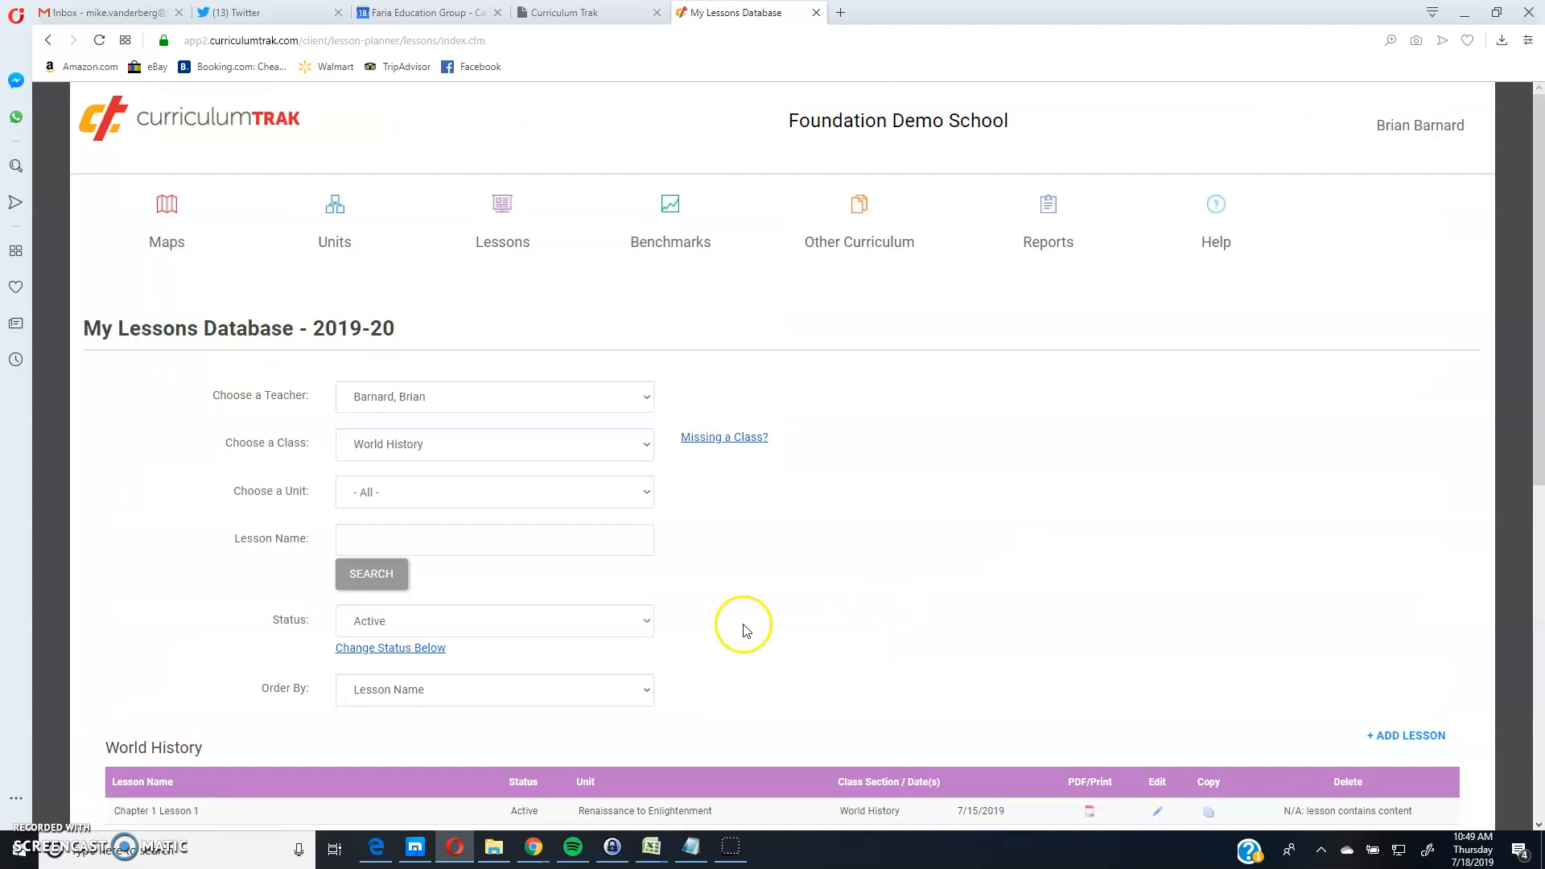
- Find "Chapter 1 Lesson 1" in the World History lessons list and reopen it for editing
{"action": "scroll", "coordinate": [739, 620], "scroll_direction": "down", "scroll_amount": 3}
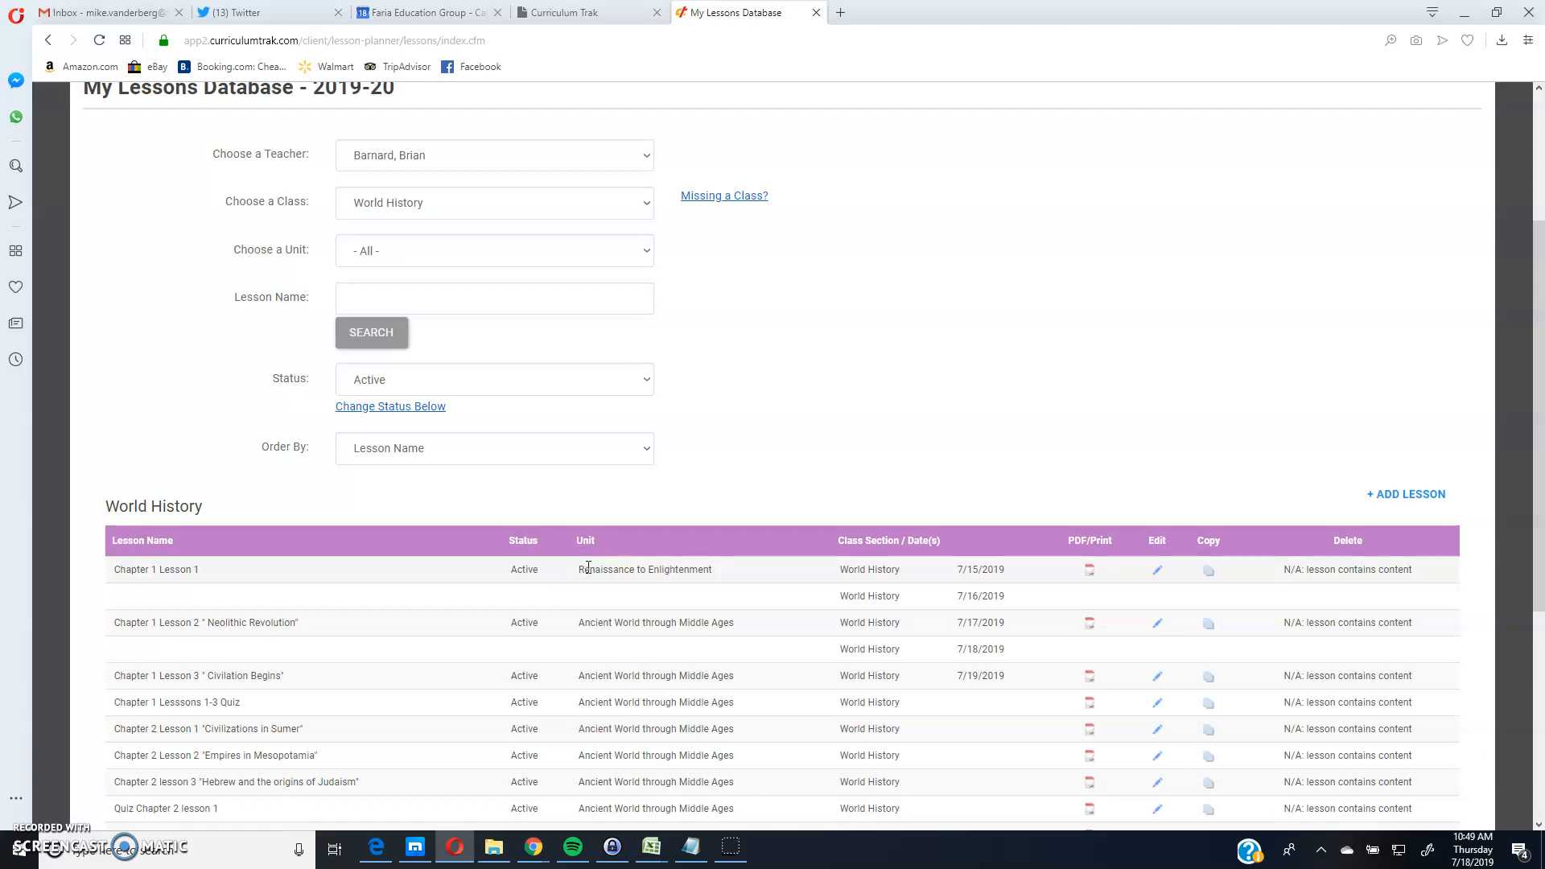
{"action": "left_click", "coordinate": [839, 569]}
{"action": "left_click_drag", "start_coordinate": [838, 572], "coordinate": [913, 576]}
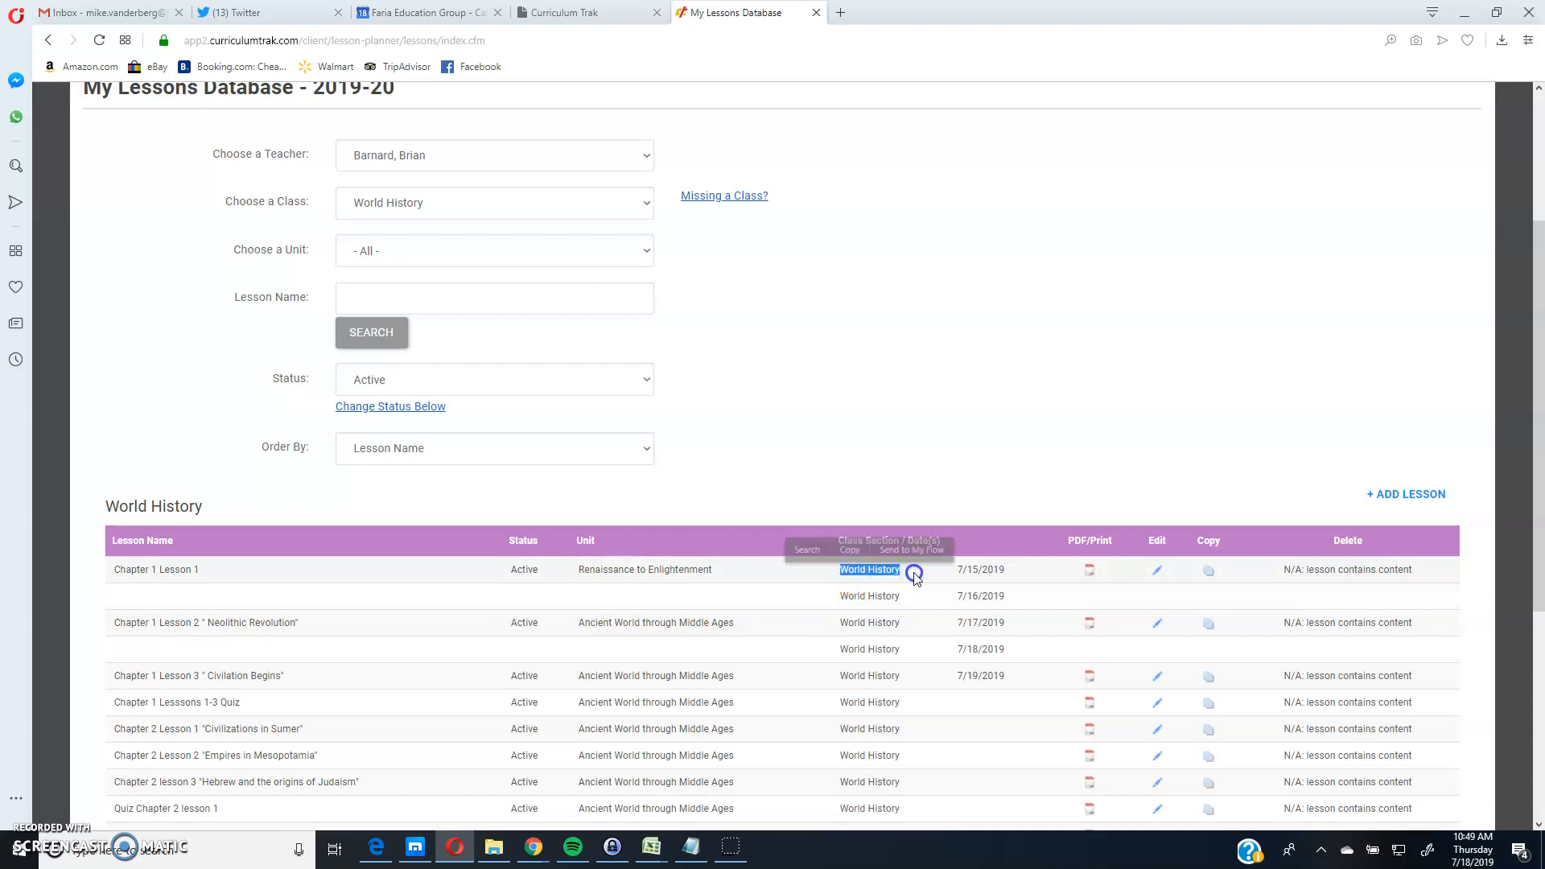
{"action": "left_click", "coordinate": [1157, 571]}
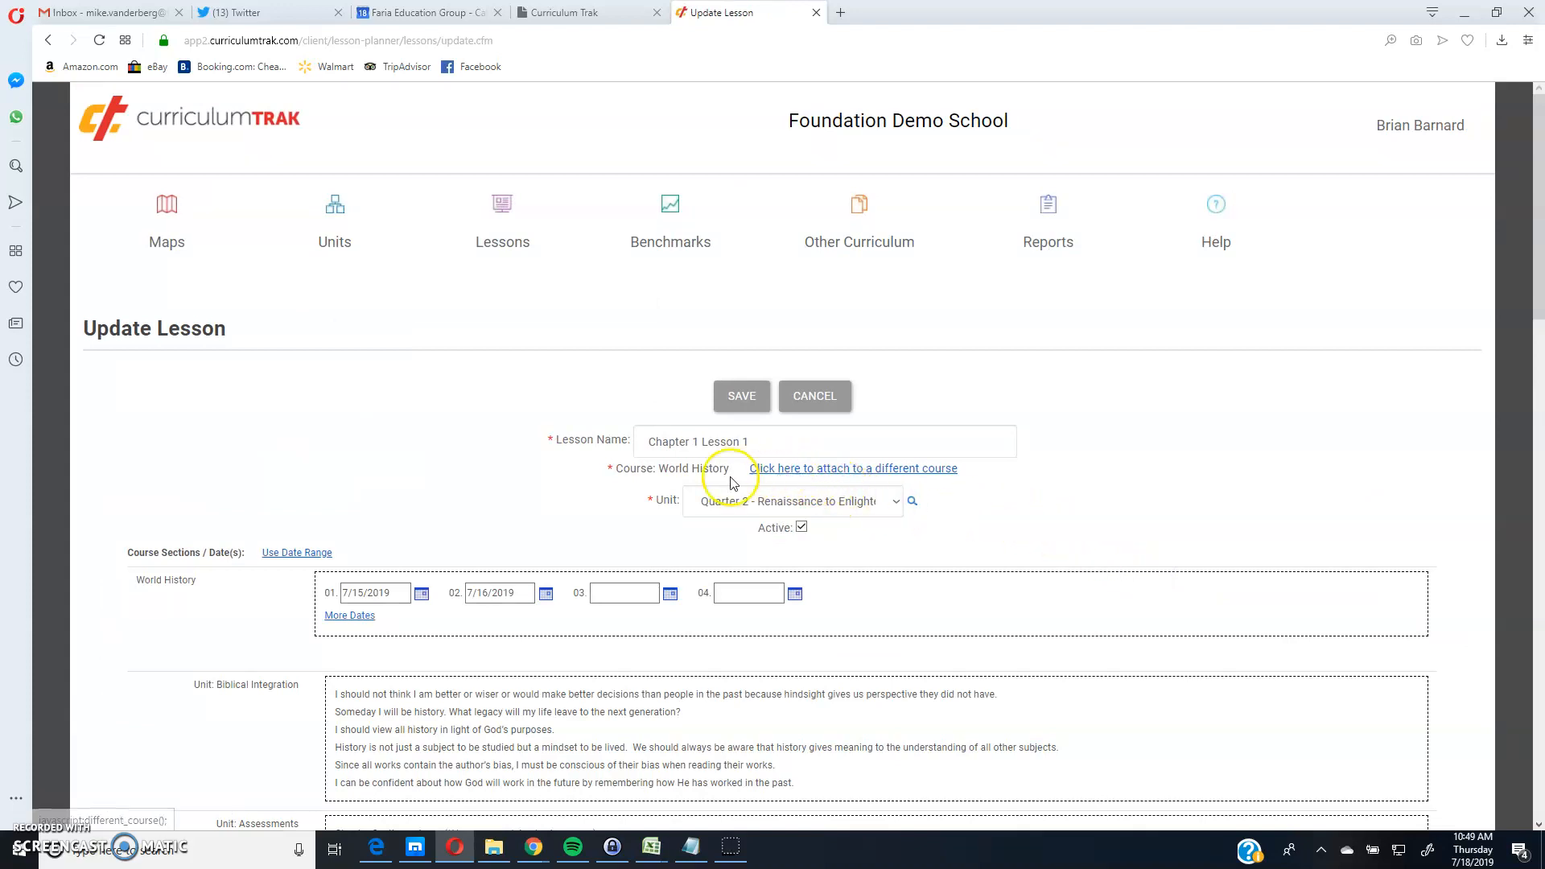
- Attach the lesson to the World Cultural Geography course under the unit "Quarter 1 - Unit II: The United States and Canada"
{"action": "left_click", "coordinate": [807, 478]}
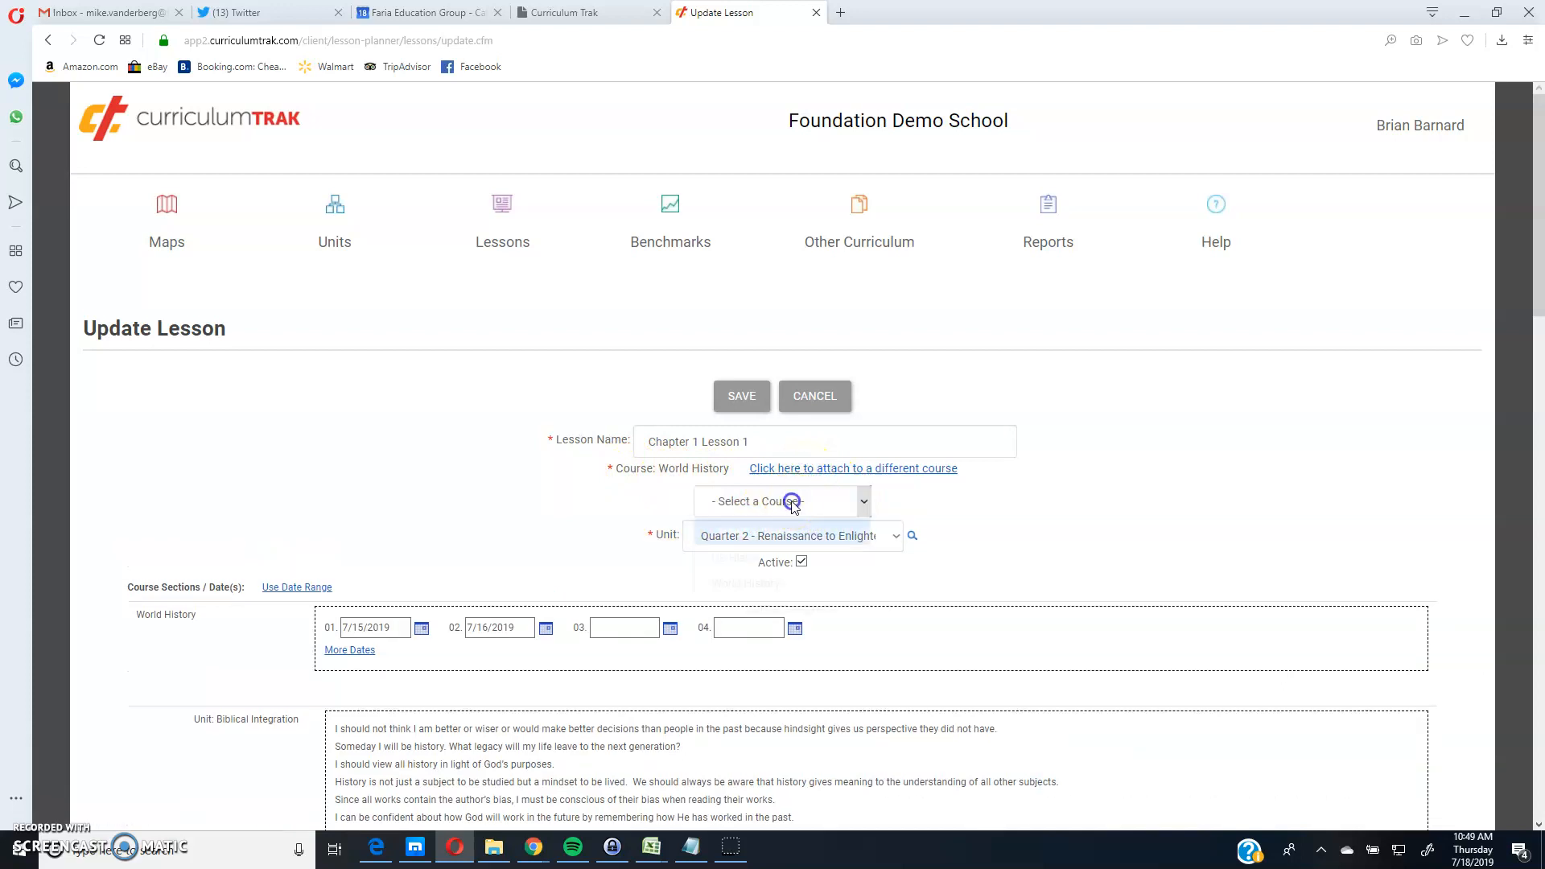
{"action": "left_click", "coordinate": [793, 503]}
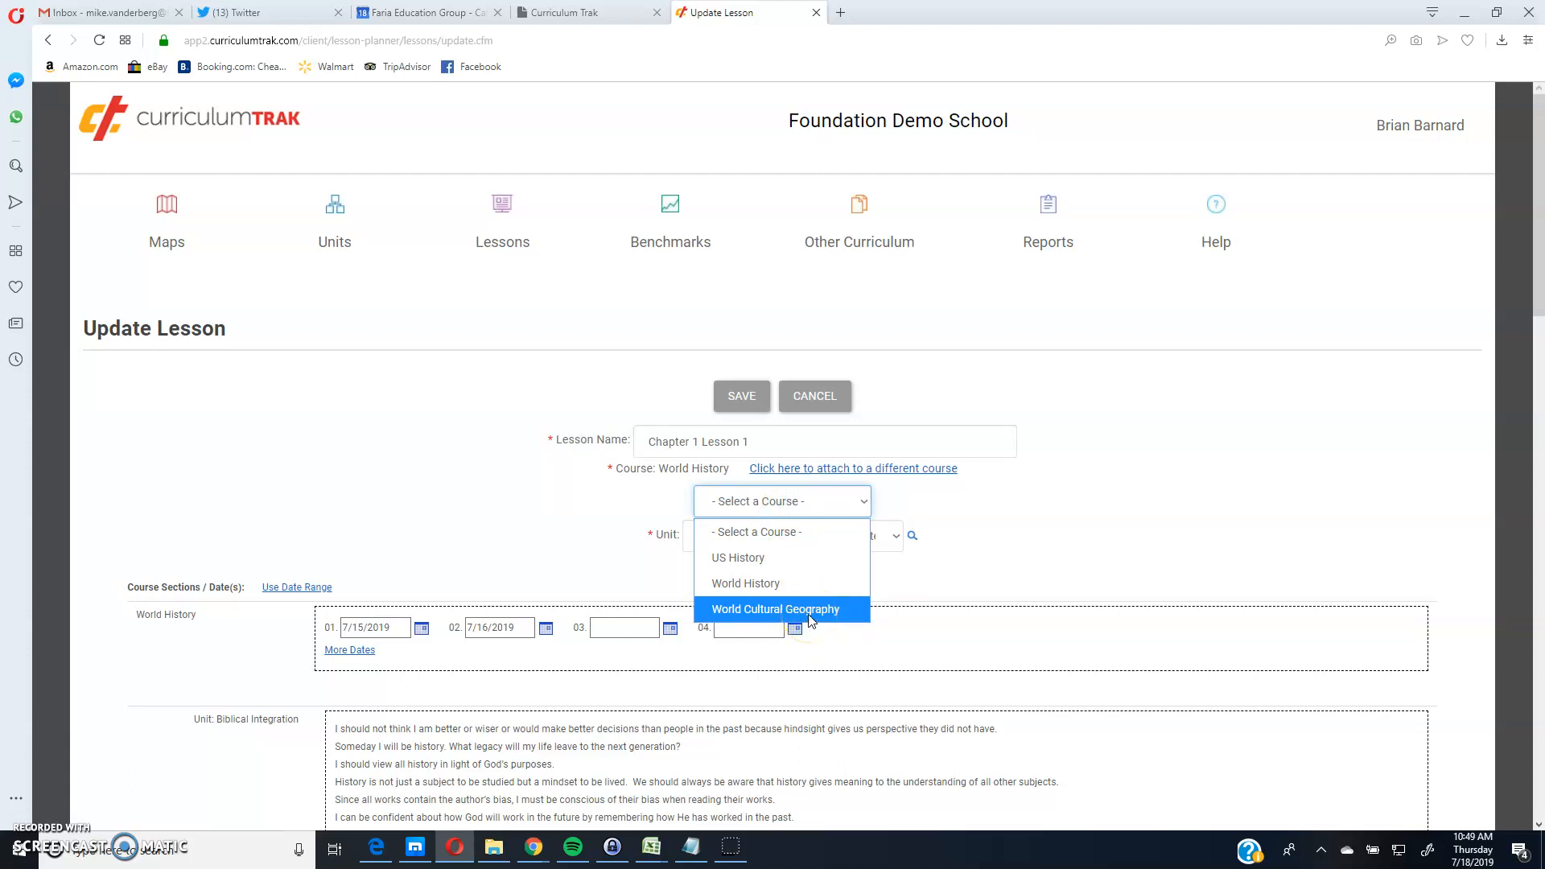
{"action": "left_click", "coordinate": [811, 617]}
{"action": "left_click", "coordinate": [793, 536]}
{"action": "left_click", "coordinate": [768, 535]}
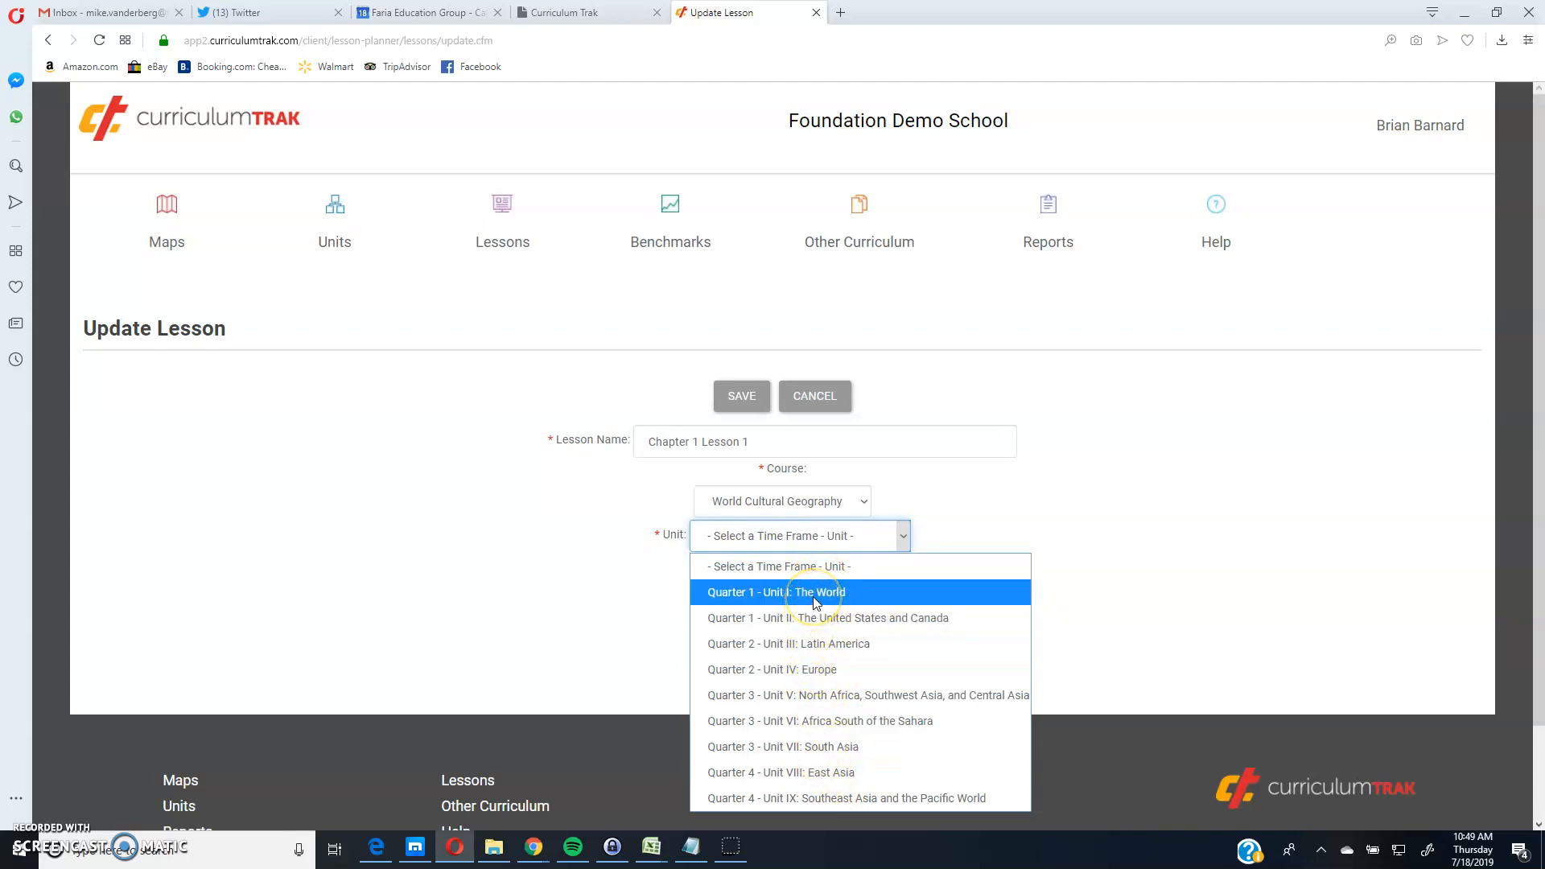
{"action": "left_click", "coordinate": [822, 629]}
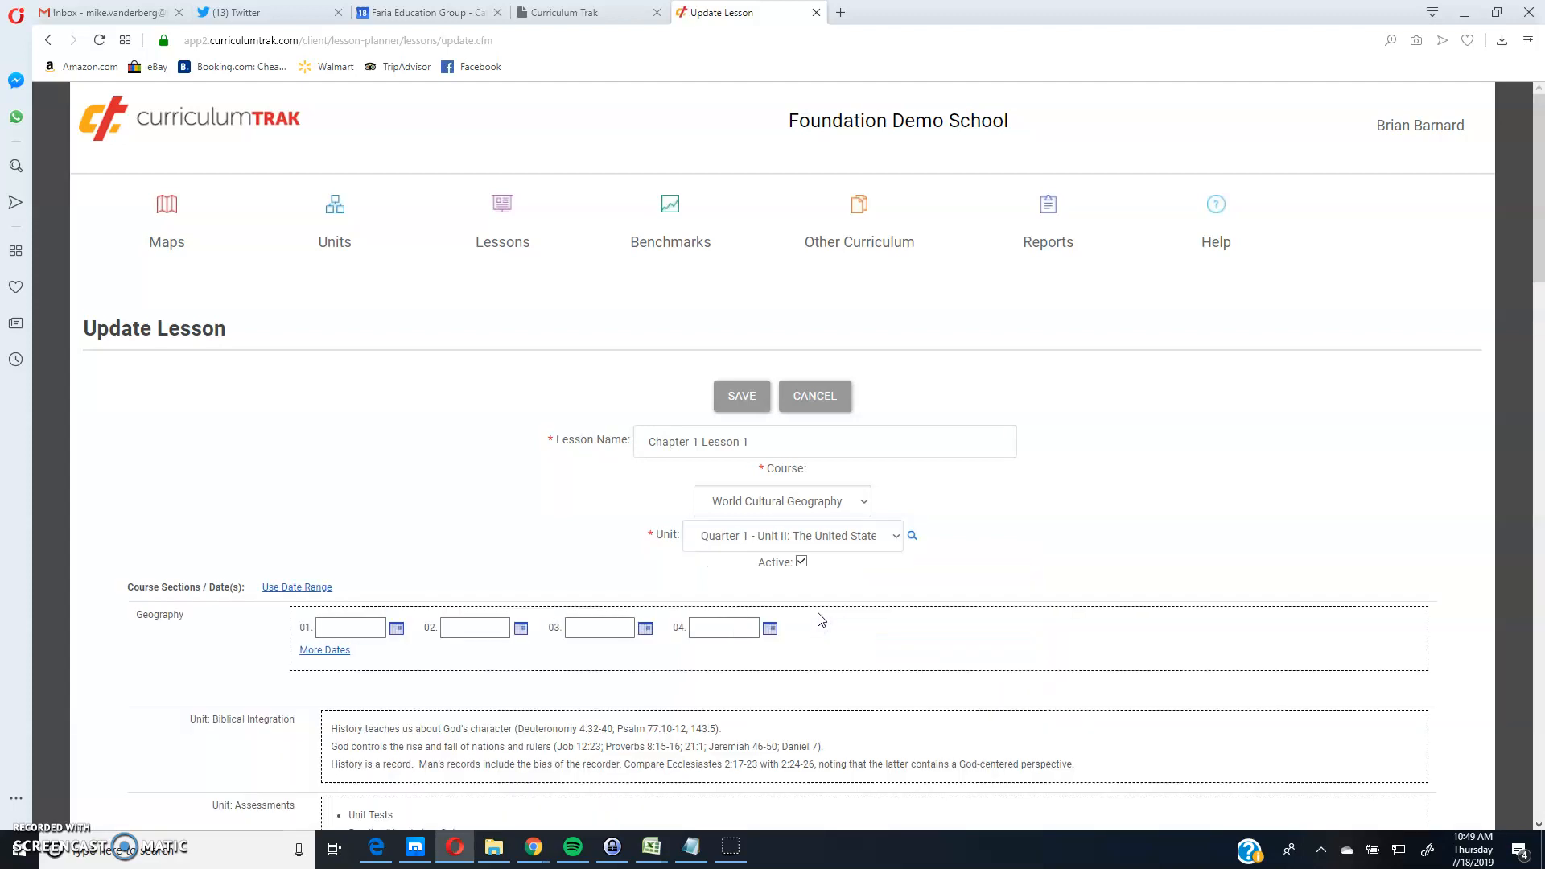
- Examine the lesson's dates, unit content, benchmark list and lesson text fields under the new course
{"action": "scroll", "coordinate": [817, 618], "scroll_direction": "down", "scroll_amount": 4}
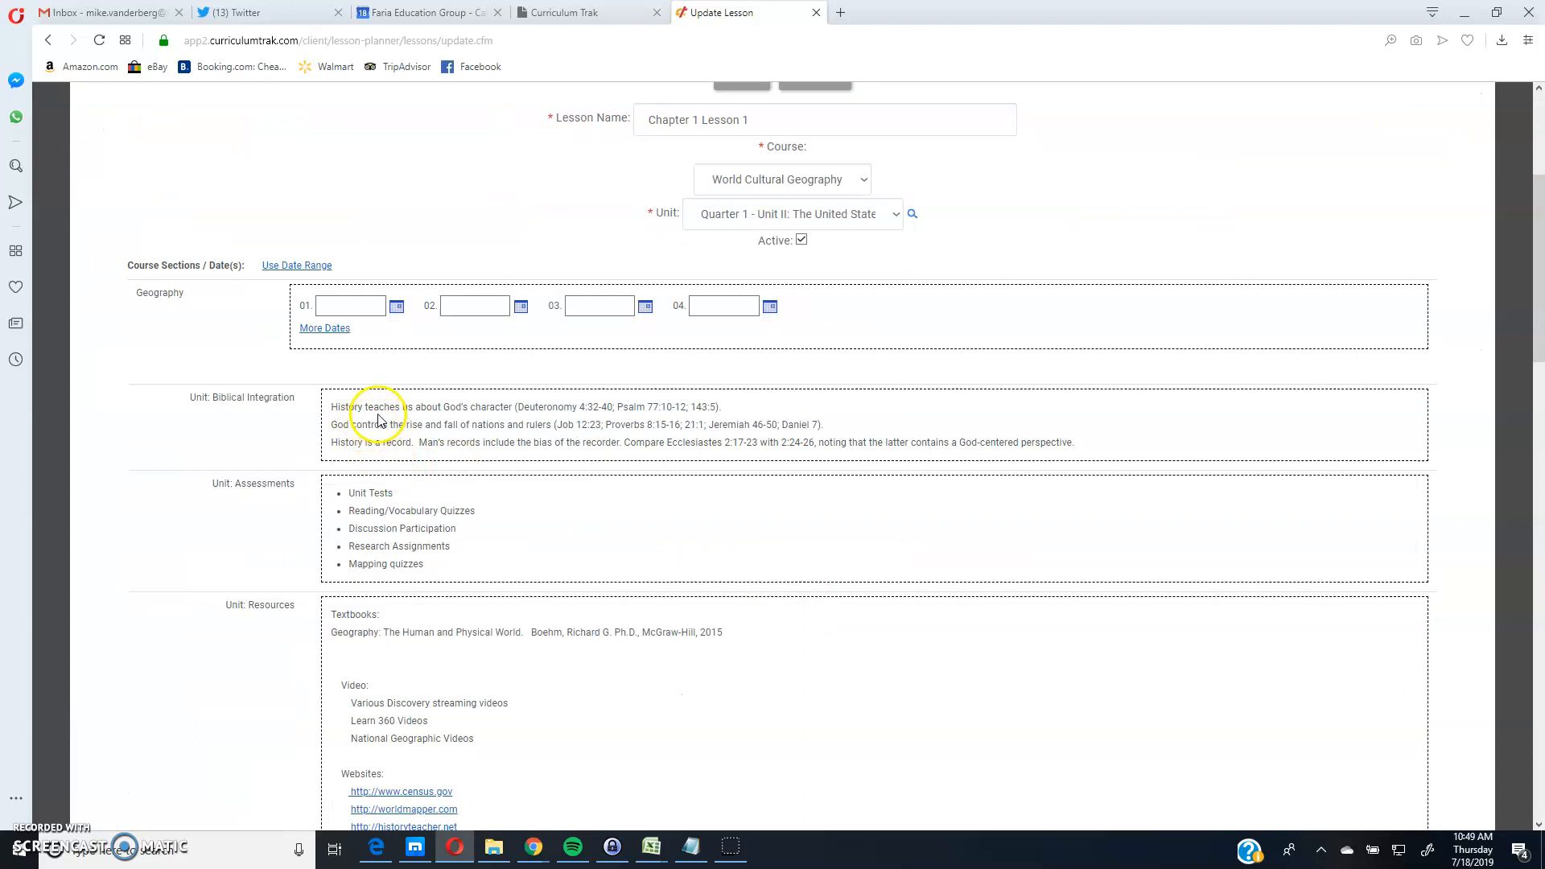
{"action": "scroll", "coordinate": [435, 540], "scroll_direction": "down", "scroll_amount": 3}
{"action": "scroll", "coordinate": [435, 540], "scroll_direction": "down", "scroll_amount": 6}
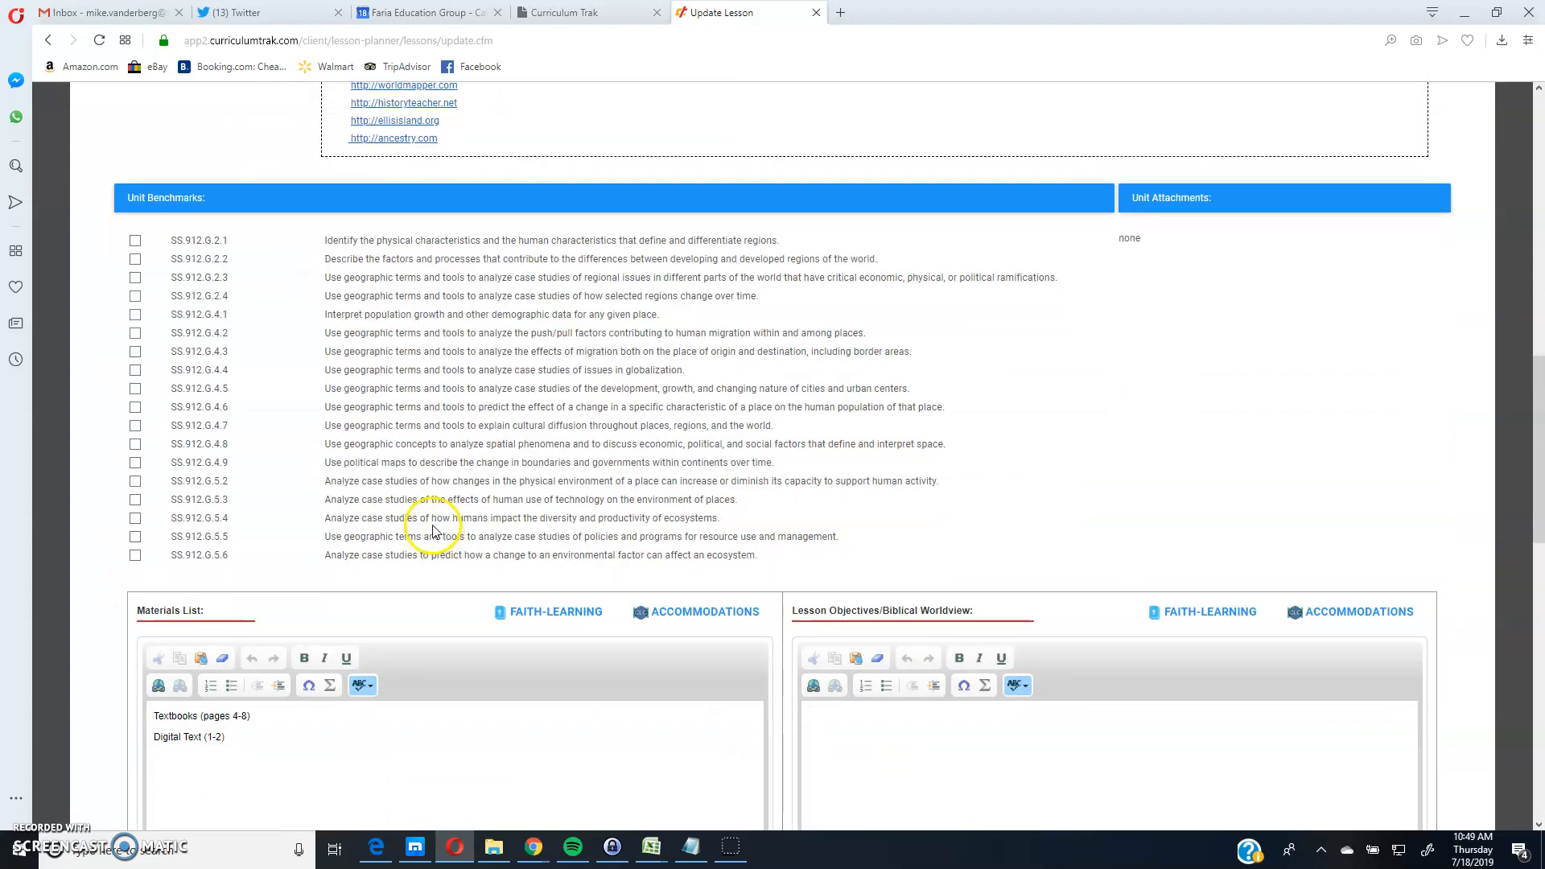
{"action": "scroll", "coordinate": [432, 530], "scroll_direction": "down", "scroll_amount": 5}
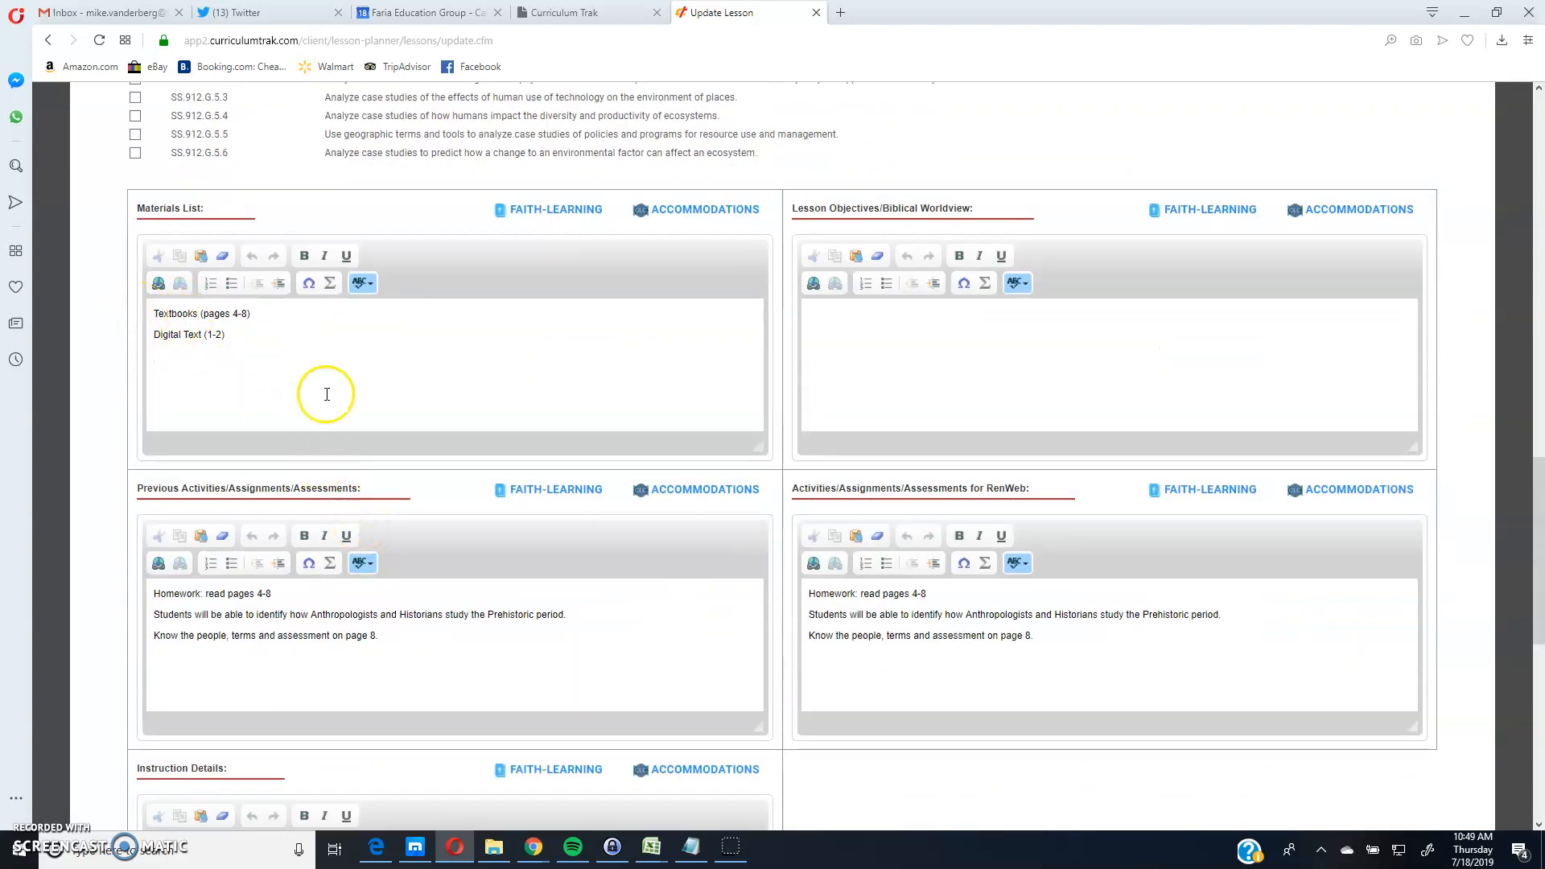
{"action": "scroll", "coordinate": [1015, 625], "scroll_direction": "down", "scroll_amount": 5}
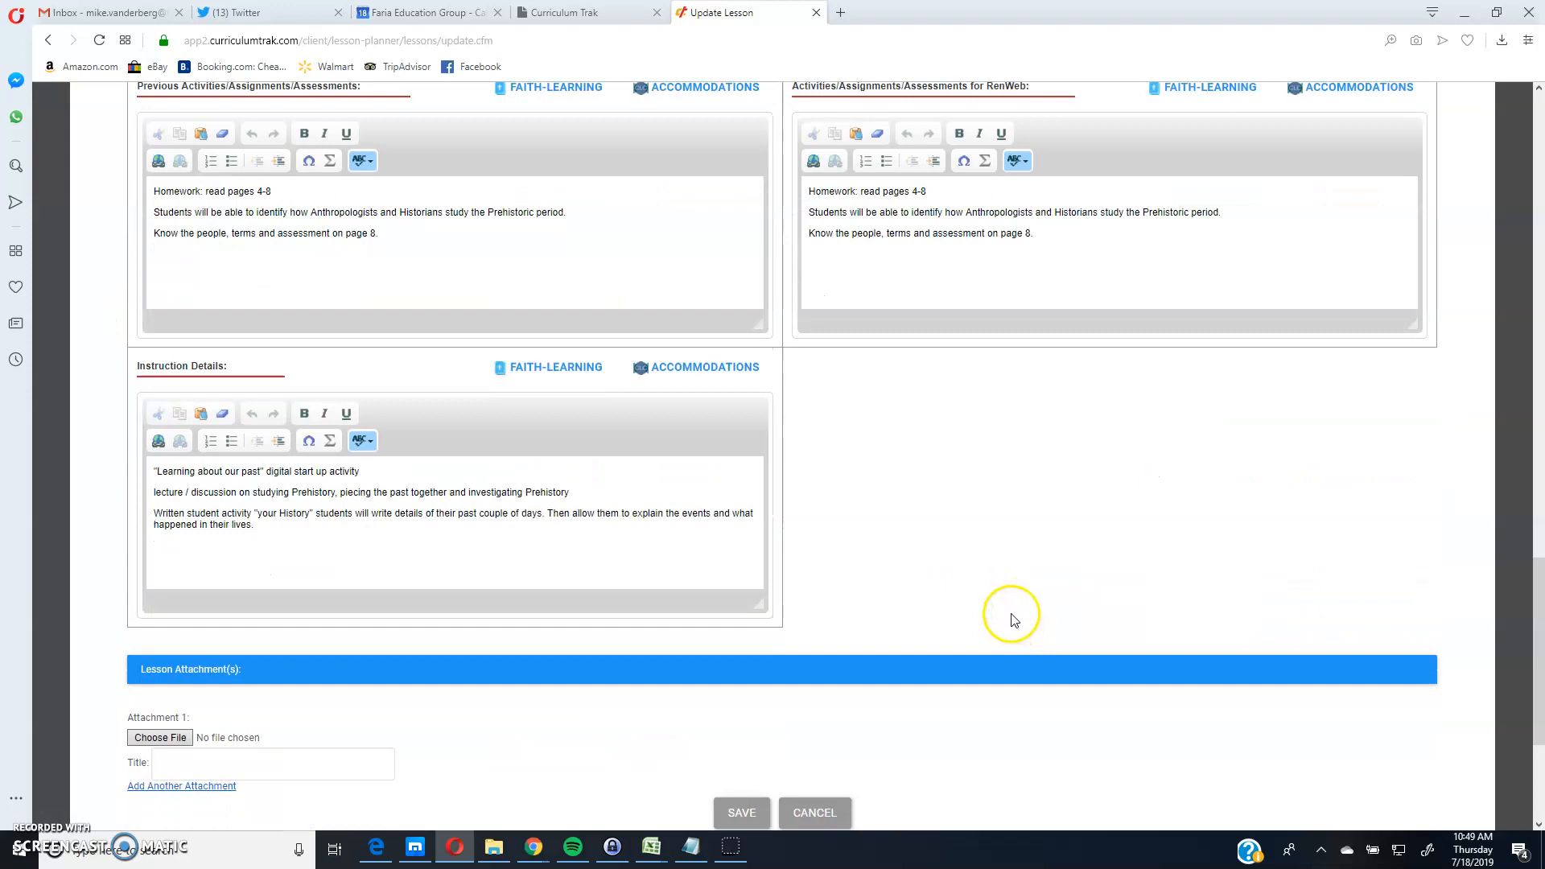
{"action": "scroll", "coordinate": [1002, 620], "scroll_direction": "up", "scroll_amount": 5}
{"action": "scroll", "coordinate": [1011, 612], "scroll_direction": "up", "scroll_amount": 20}
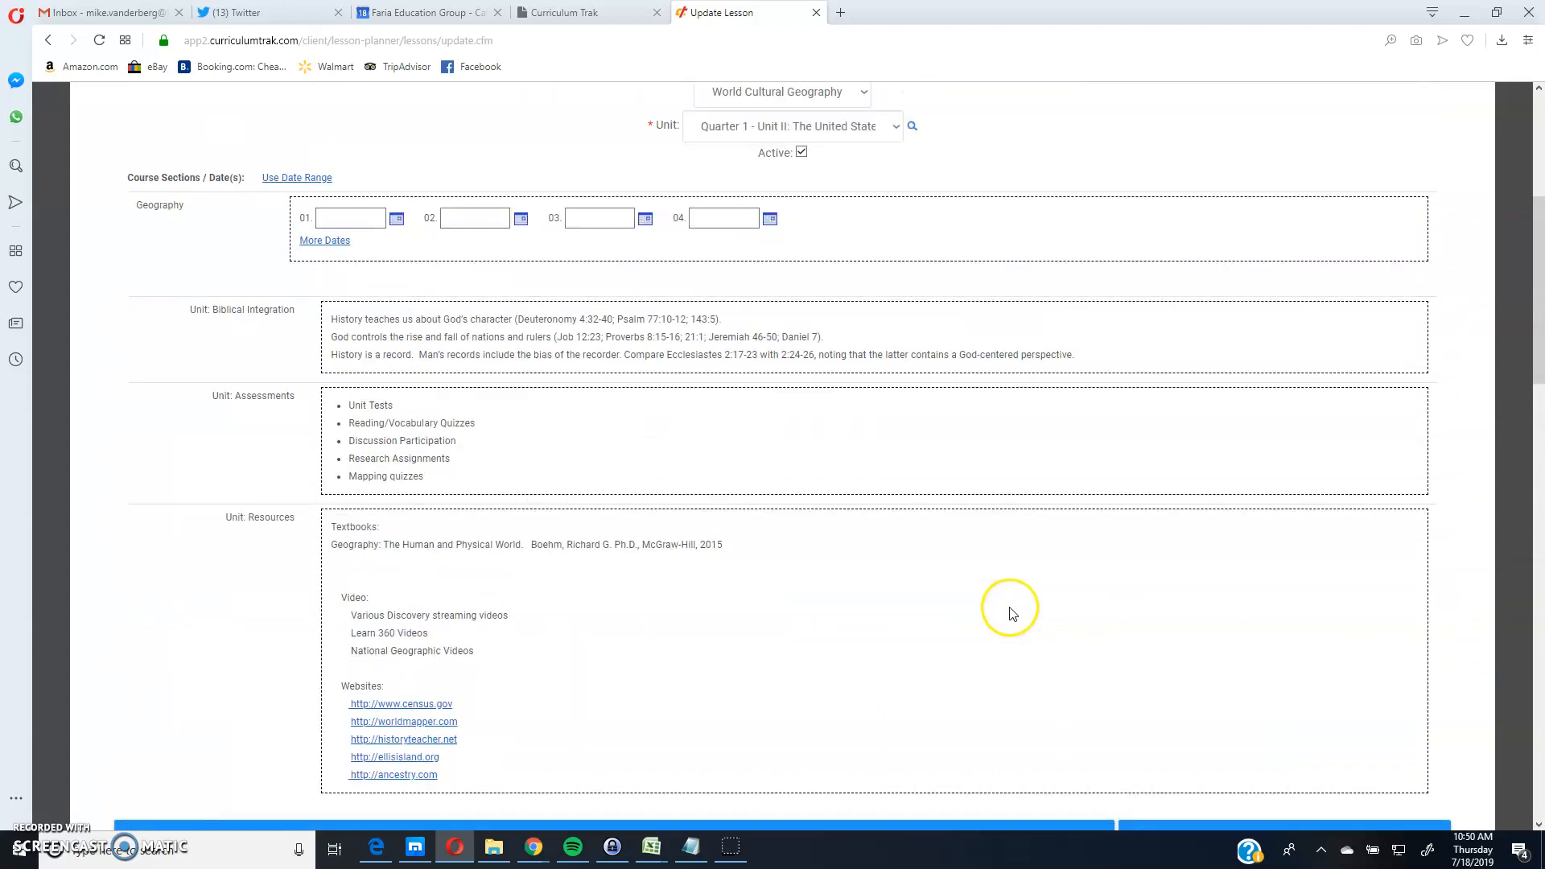
- Set the first Geography section date to 7/18/2019 and select benchmarks SS.912.G.2.1 and SS.912.G.2.2
{"action": "left_click", "coordinate": [396, 307]}
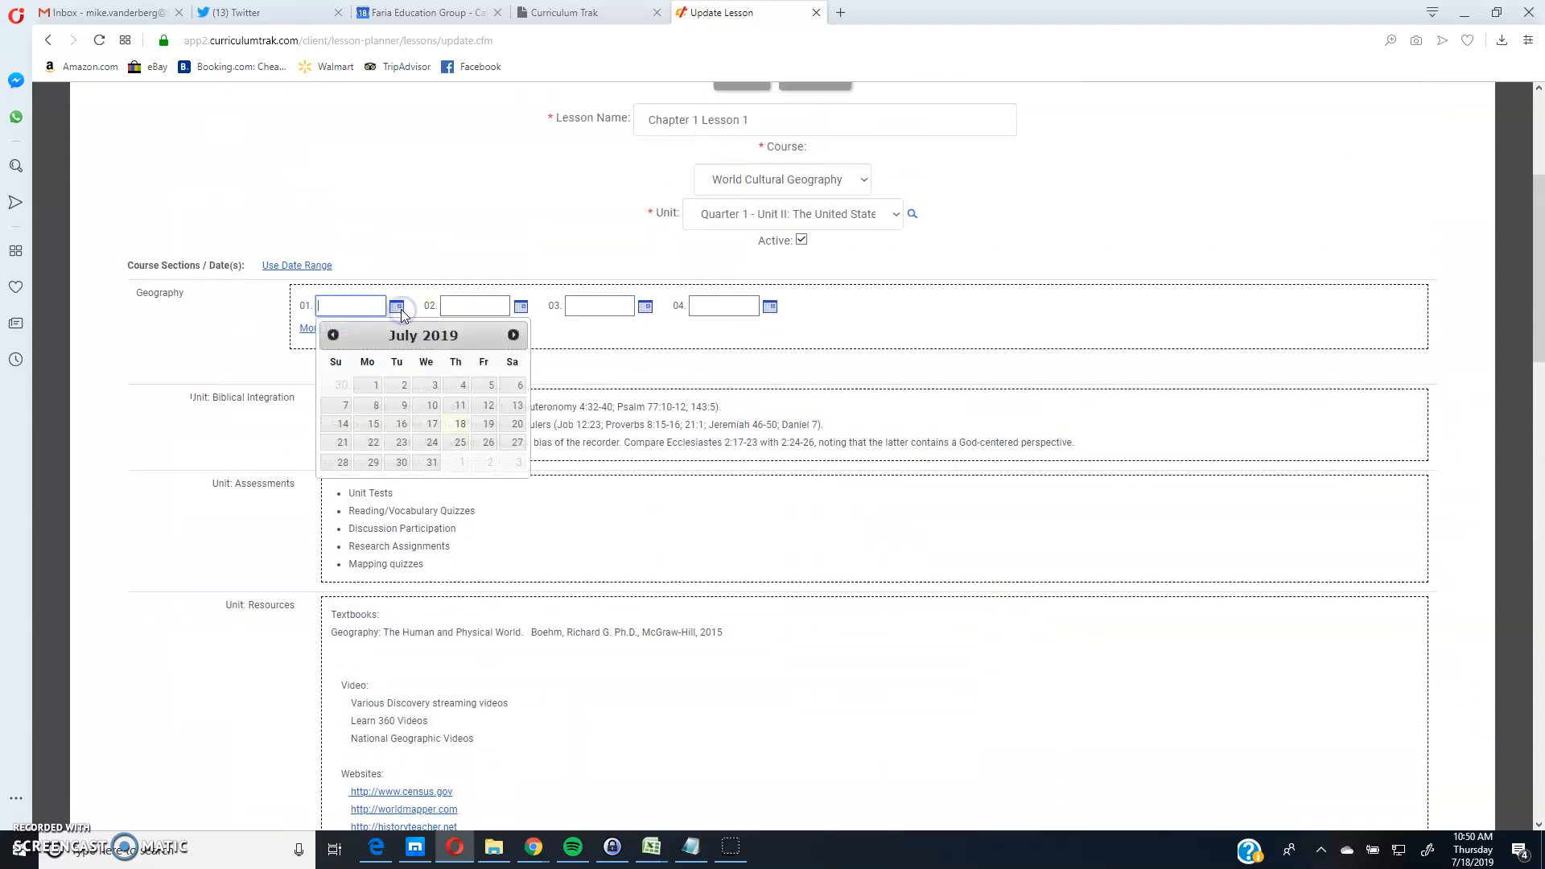
{"action": "left_click", "coordinate": [460, 424]}
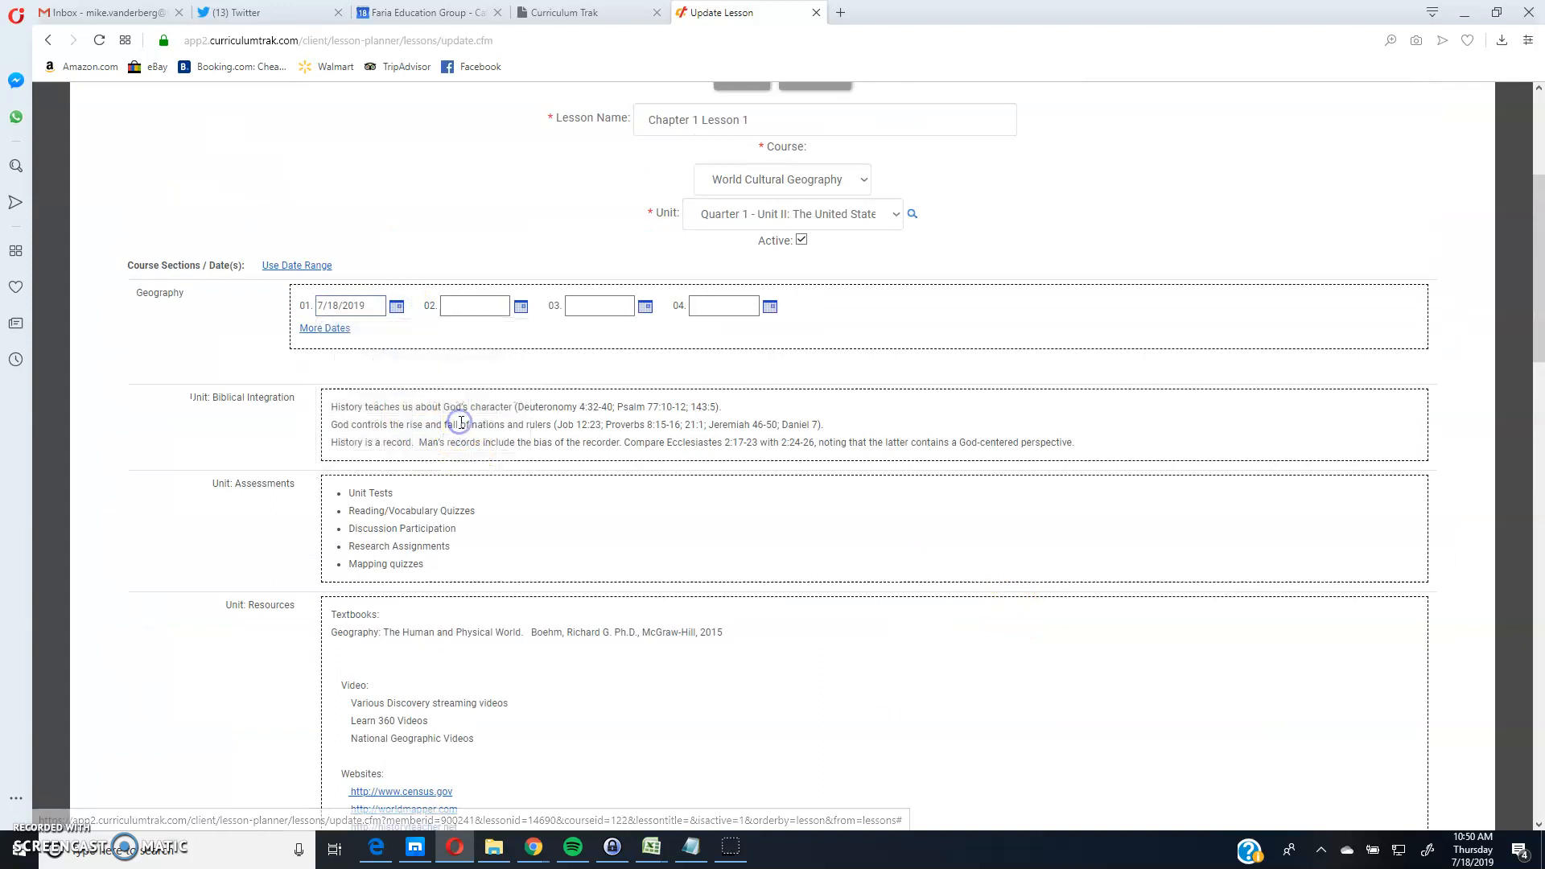
{"action": "scroll", "coordinate": [475, 442], "scroll_direction": "down", "scroll_amount": 4}
{"action": "scroll", "coordinate": [474, 441], "scroll_direction": "down", "scroll_amount": 3}
{"action": "left_click", "coordinate": [135, 402]}
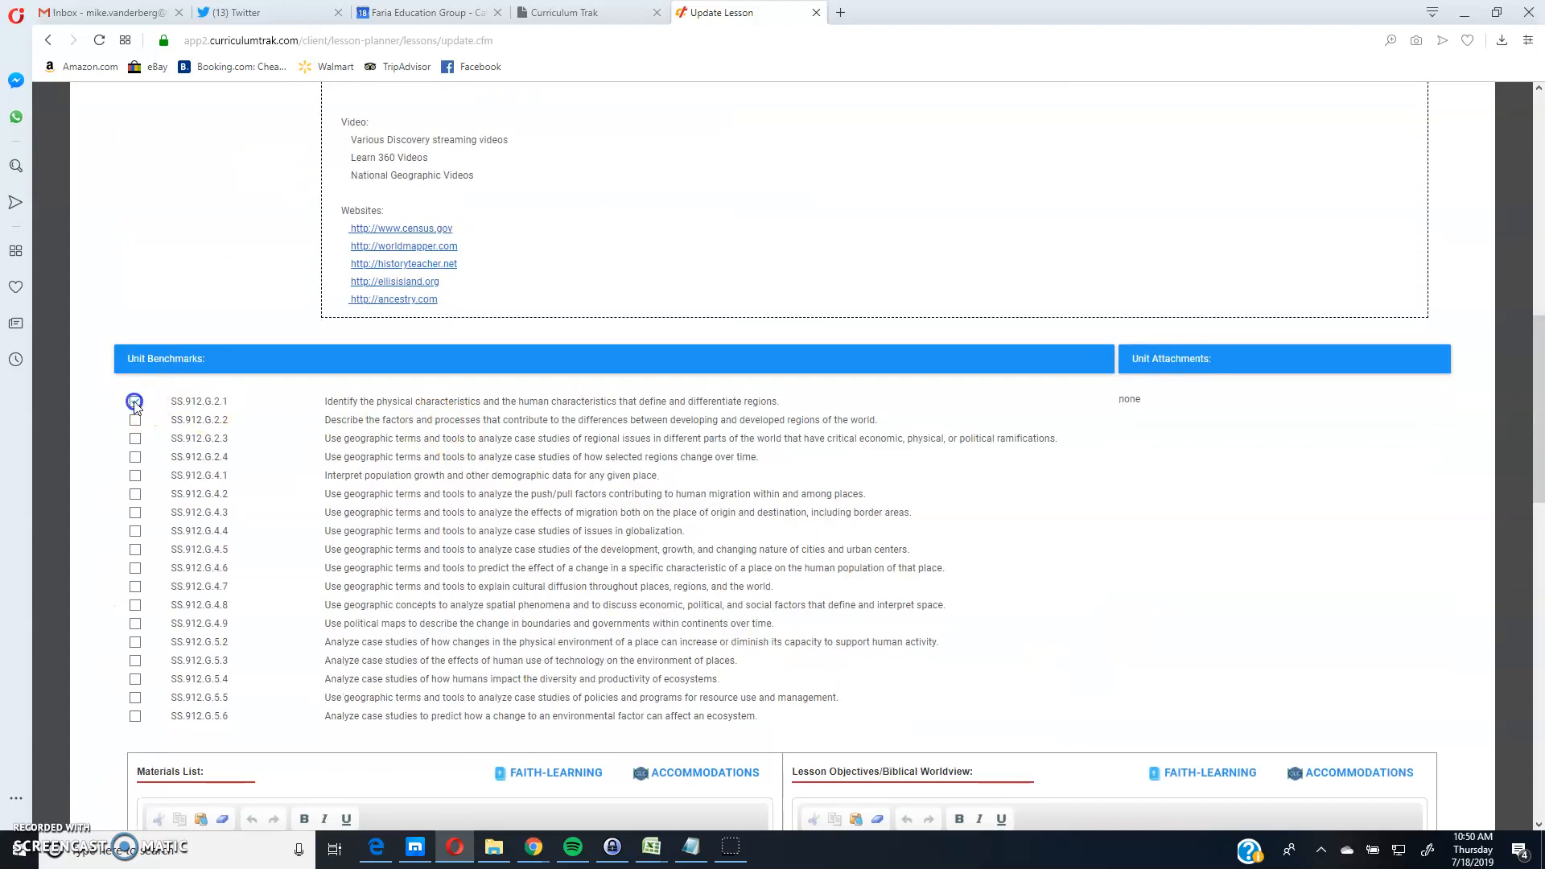
{"action": "left_click", "coordinate": [135, 420]}
- Save the updated lesson with its new course, unit, date and benchmarks
{"action": "scroll", "coordinate": [293, 466], "scroll_direction": "down", "scroll_amount": 14}
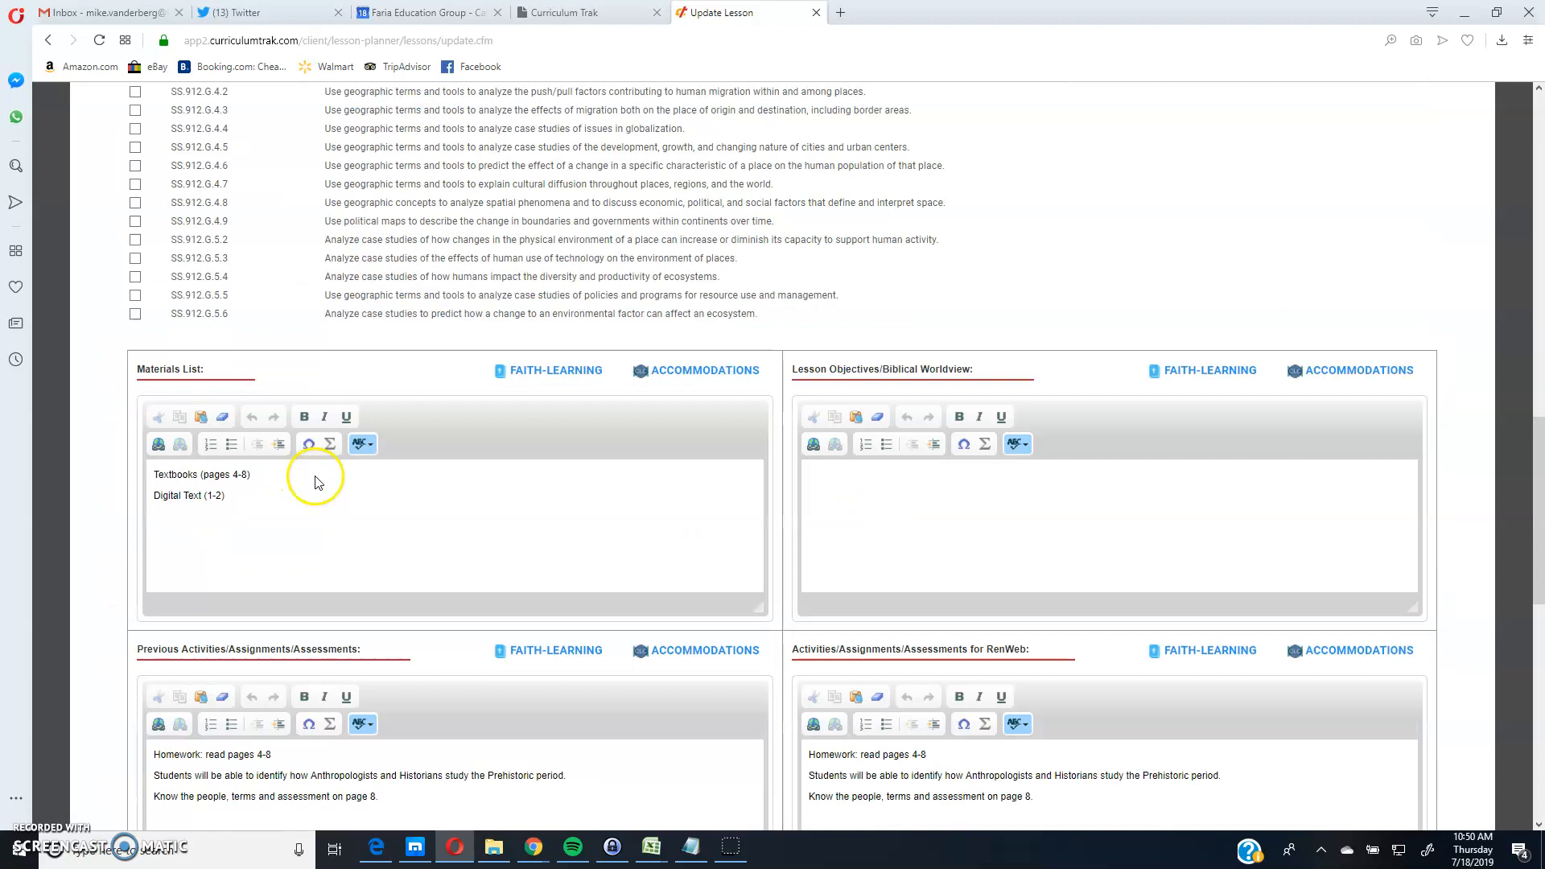
{"action": "scroll", "coordinate": [339, 481], "scroll_direction": "down", "scroll_amount": 4}
{"action": "left_click", "coordinate": [738, 527]}
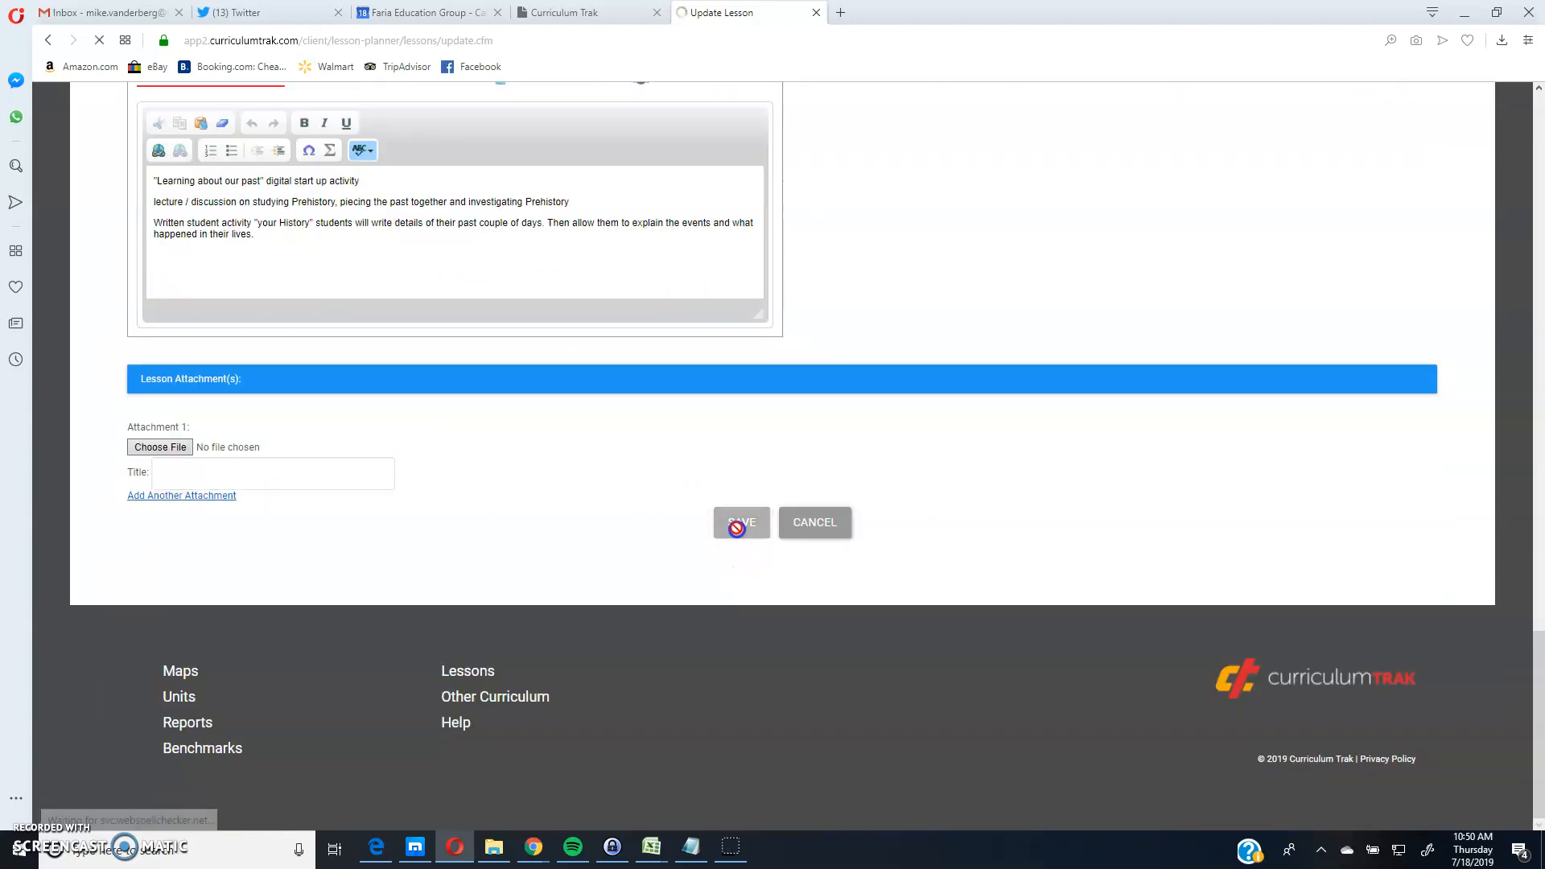
- Check the World History lessons list, then show the lessons for the World Cultural Geography class to locate "Chapter 1 Lesson 1"
{"action": "scroll", "coordinate": [735, 523], "scroll_direction": "down", "scroll_amount": 4}
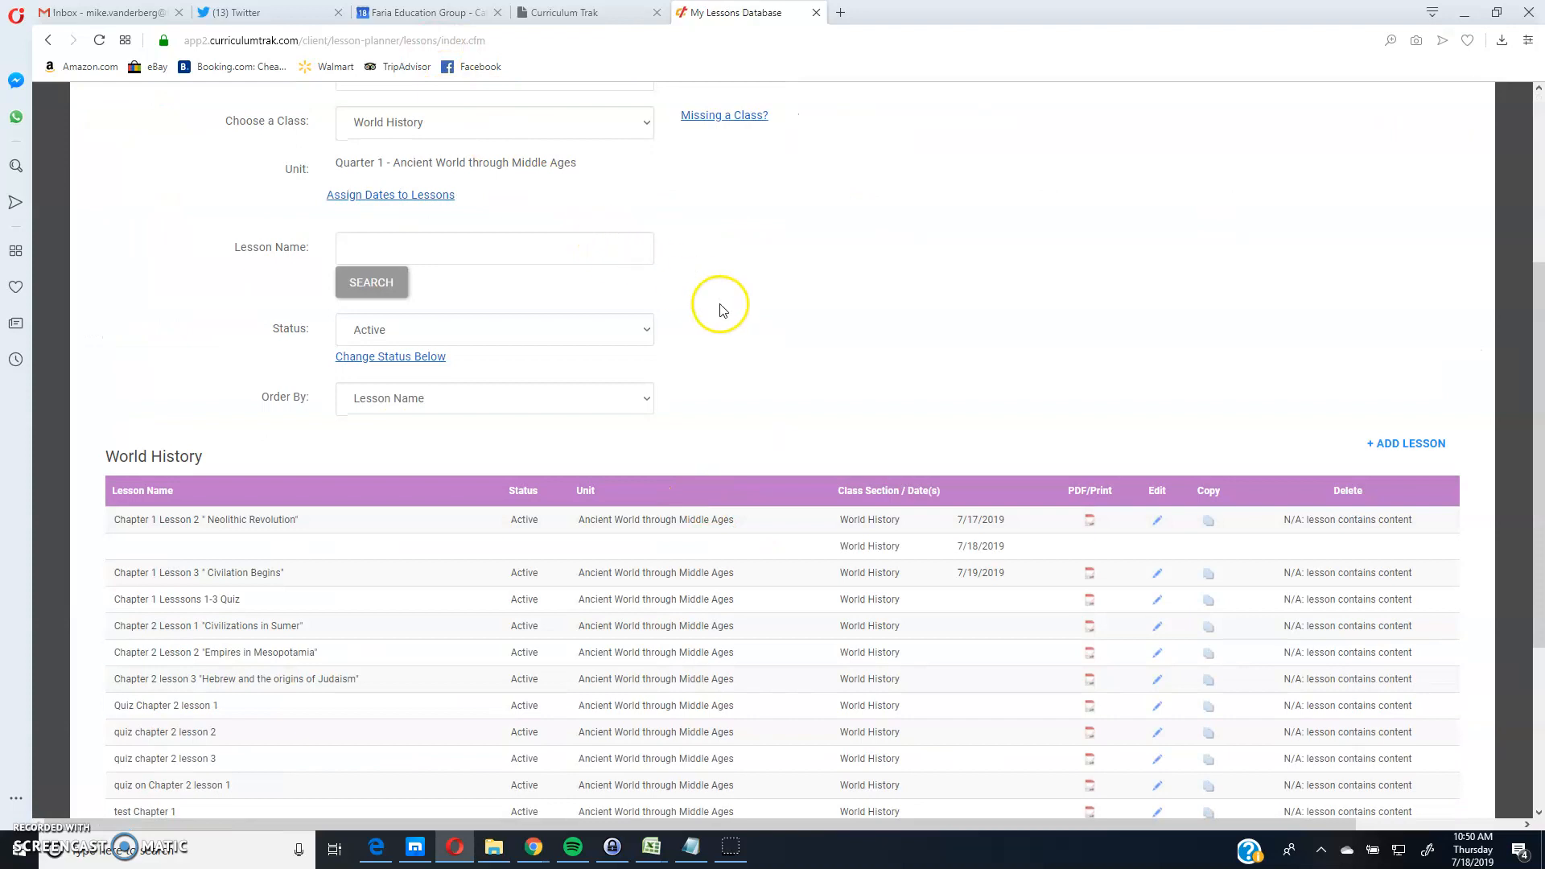
{"action": "scroll", "coordinate": [720, 307], "scroll_direction": "up", "scroll_amount": 1}
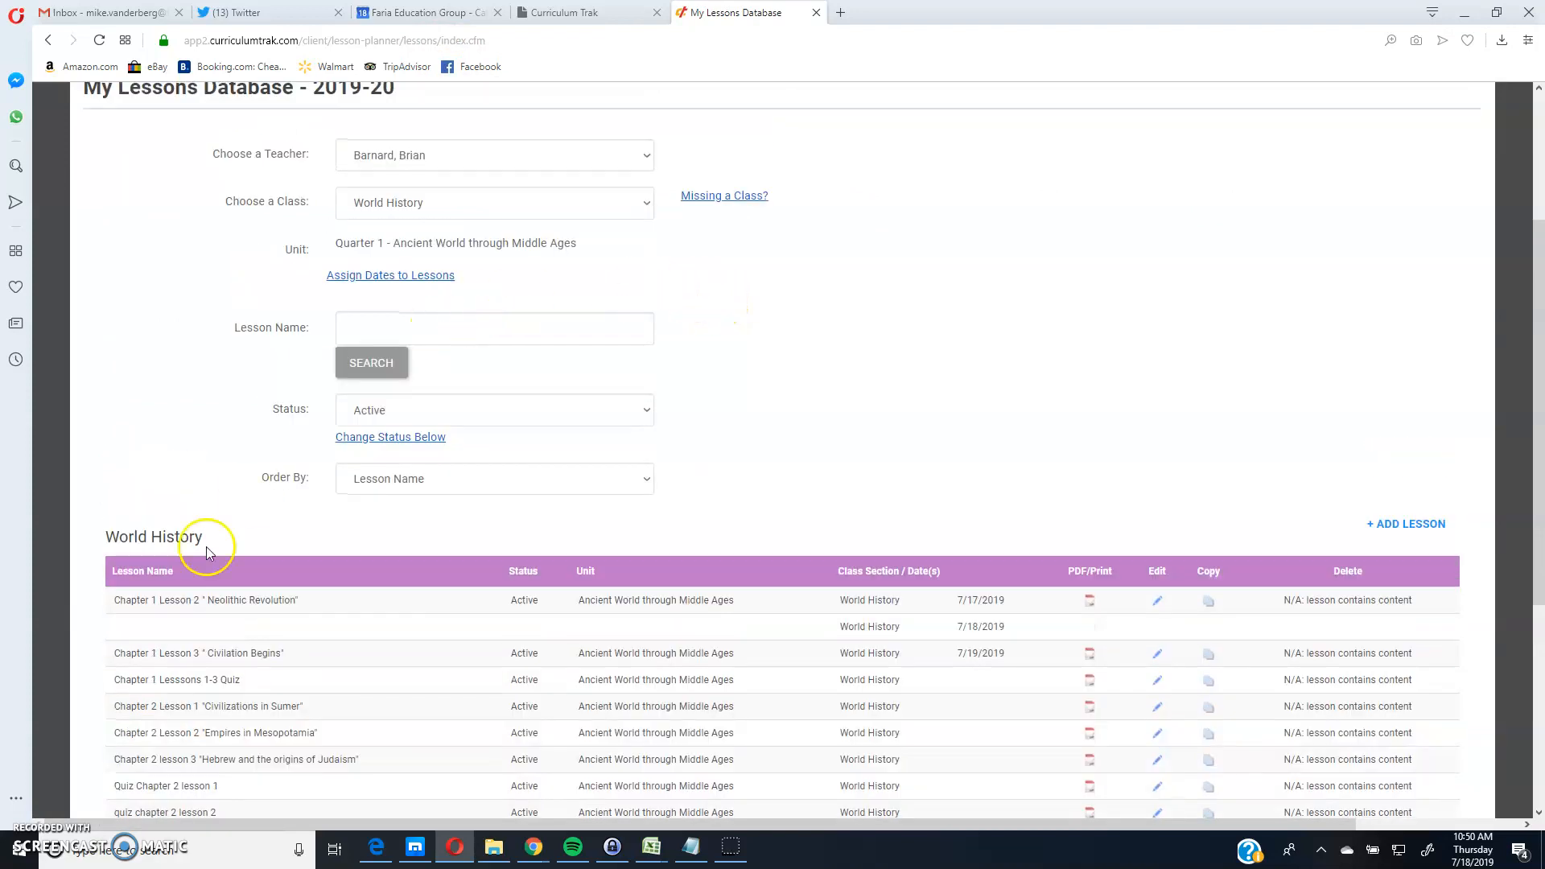
{"action": "left_click", "coordinate": [456, 204]}
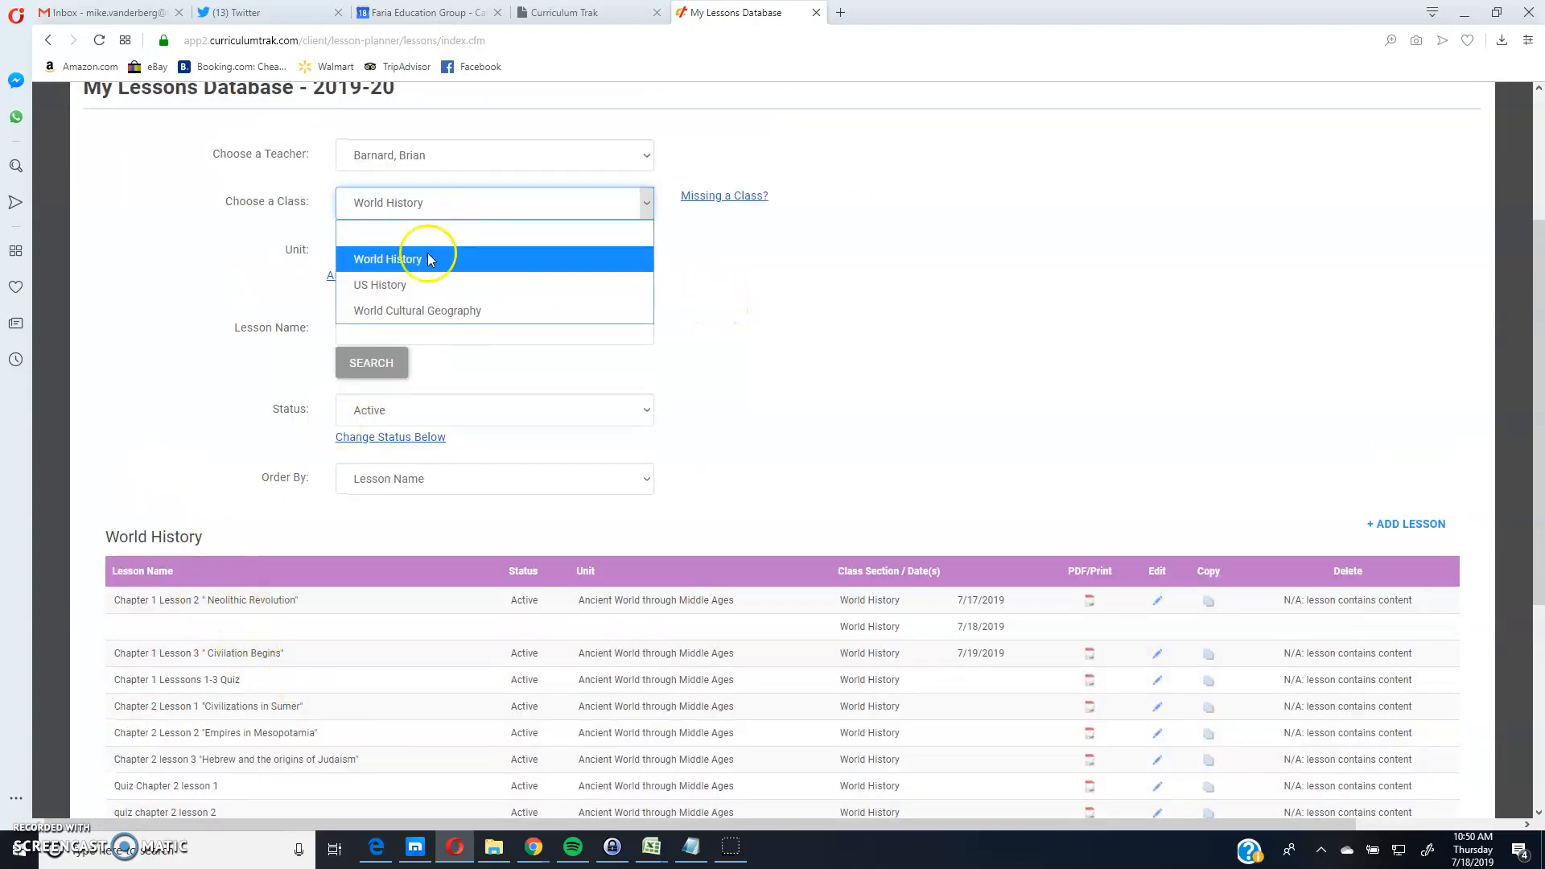
{"action": "left_click", "coordinate": [437, 311]}
{"action": "scroll", "coordinate": [436, 312], "scroll_direction": "down", "scroll_amount": 5}
{"action": "scroll", "coordinate": [435, 312], "scroll_direction": "down", "scroll_amount": 1}
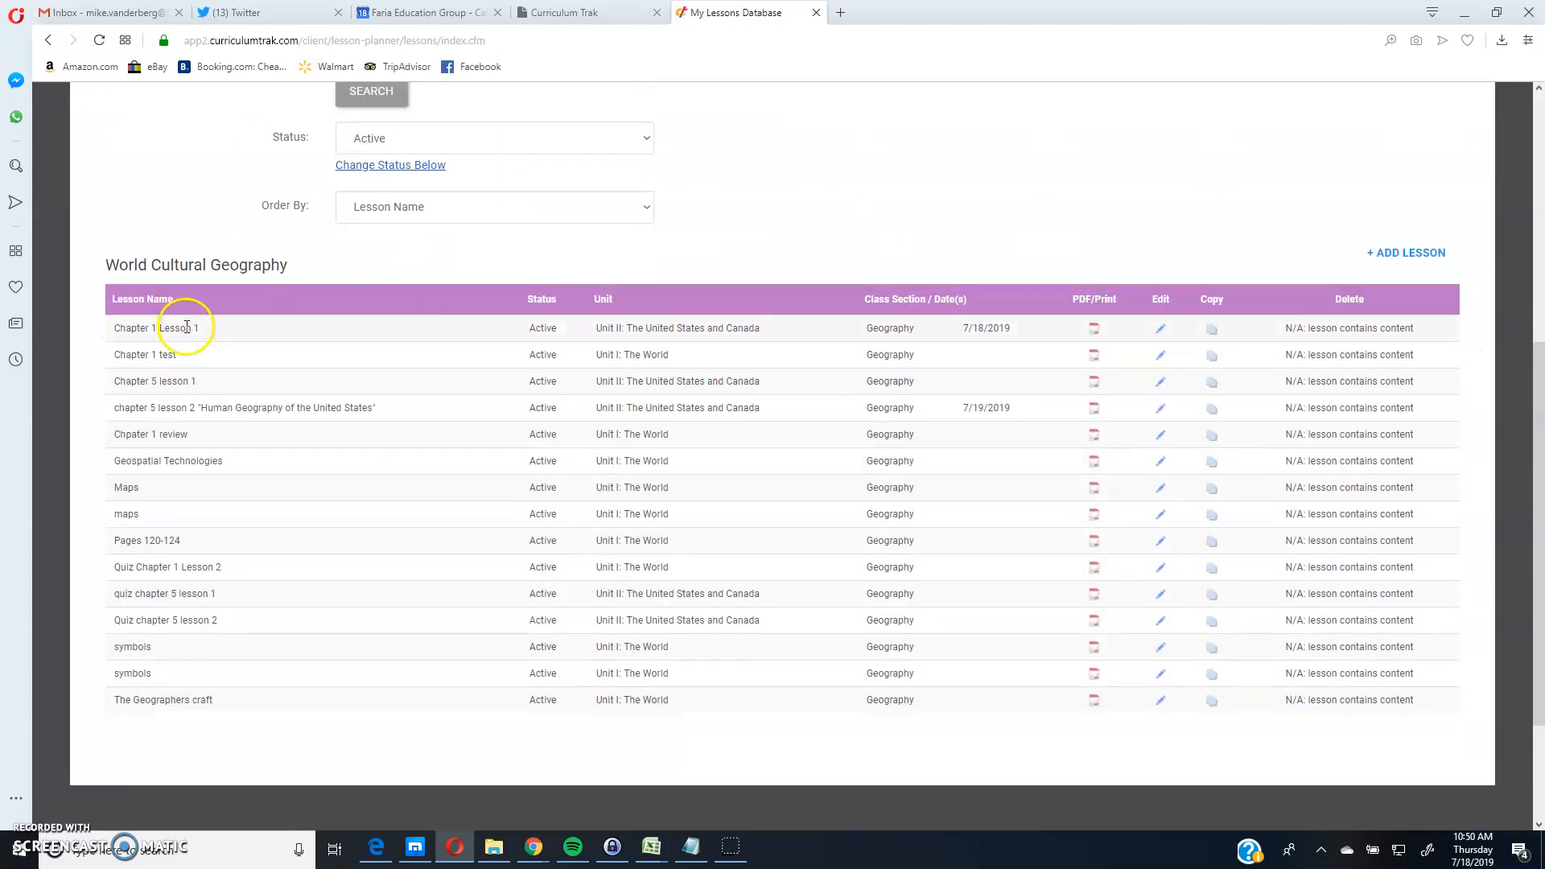